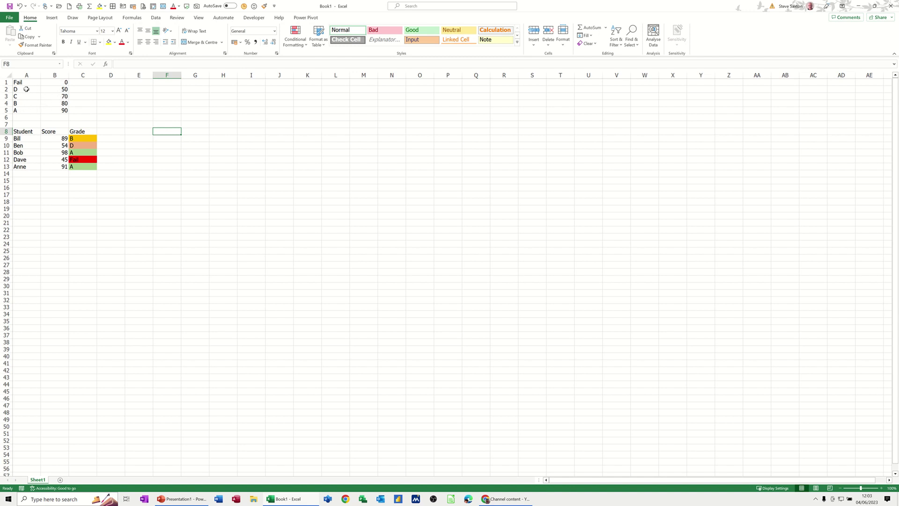
Replace the scores in B9, B10 and B12 with 34, 99 and 67
click(53, 140)
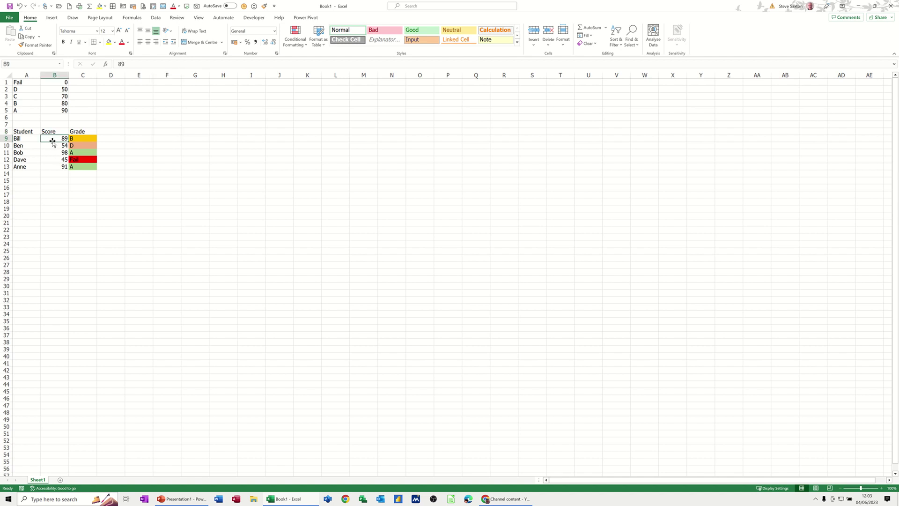
text(34)
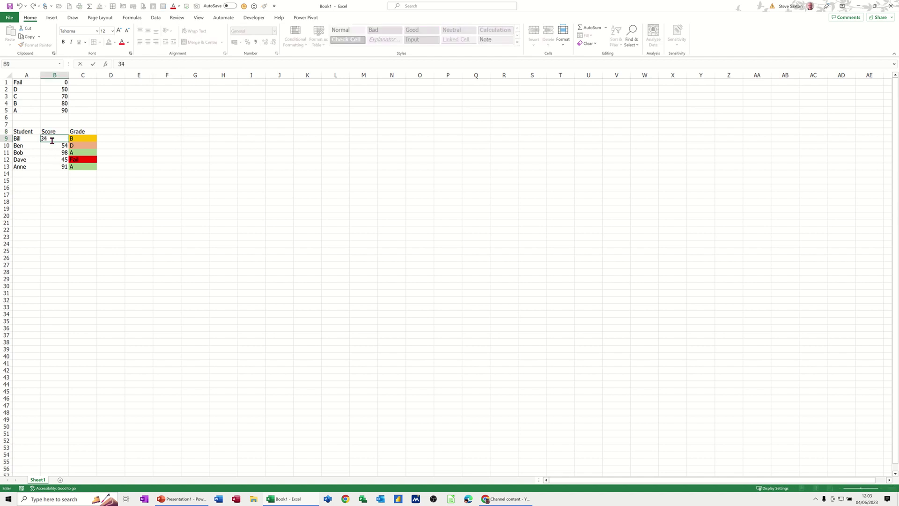
key(Return)
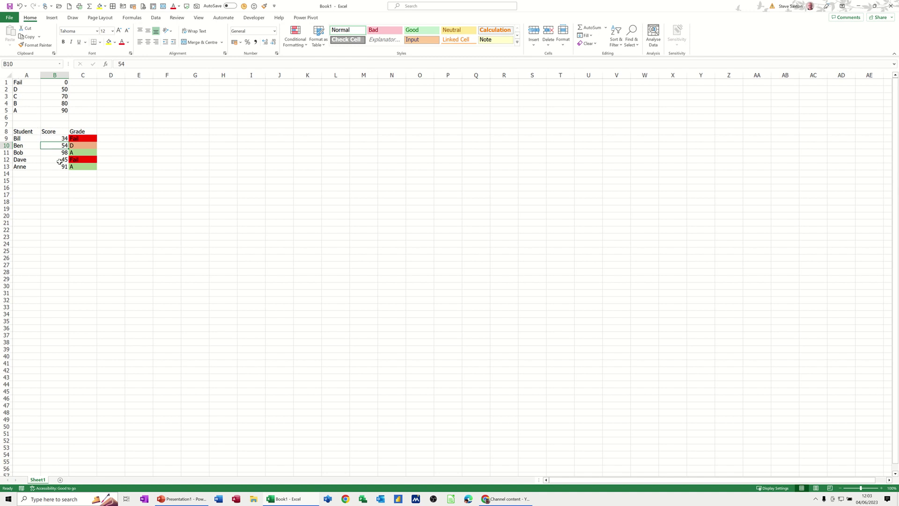
text(99)
key(Return)
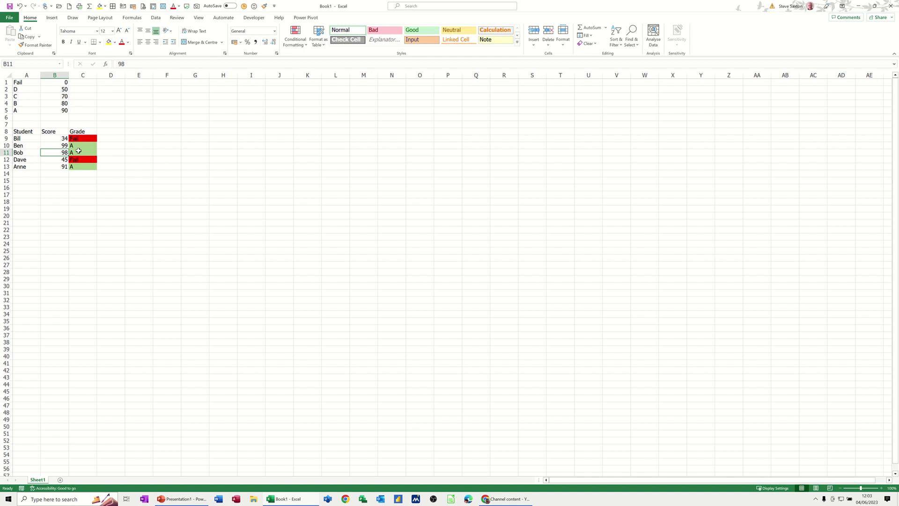
click(56, 161)
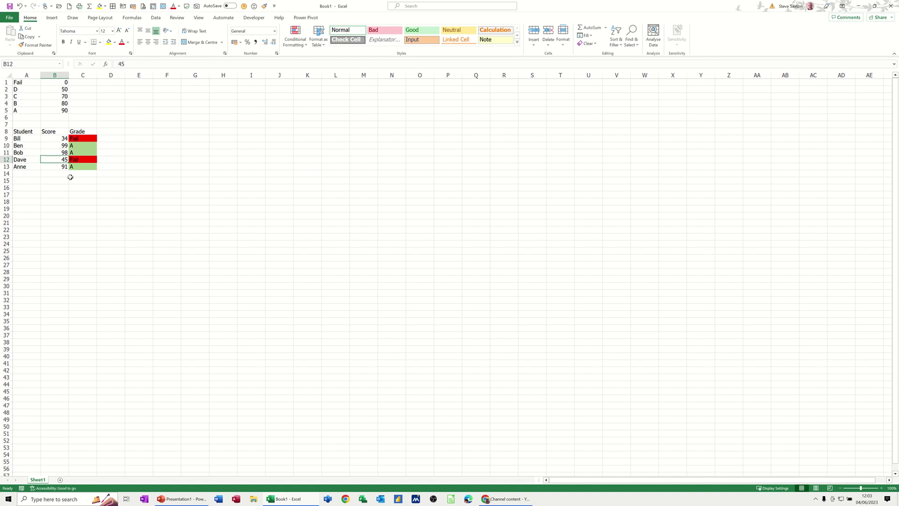
text(67)
key(Return)
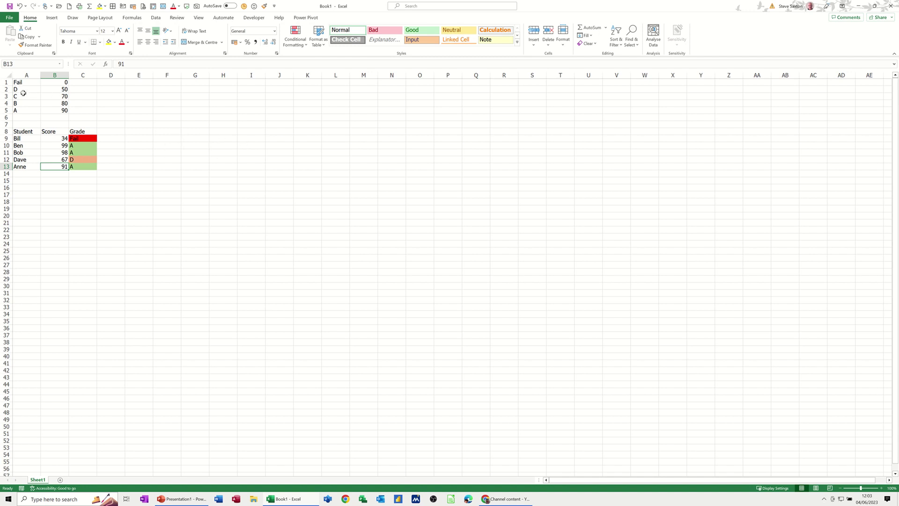
Copy the grade thresholds A1:B5 to F1:G5 and the Student, Score, Grade headers to F8:H8
drag(18, 83, 56, 112)
drag(150, 115, 206, 116)
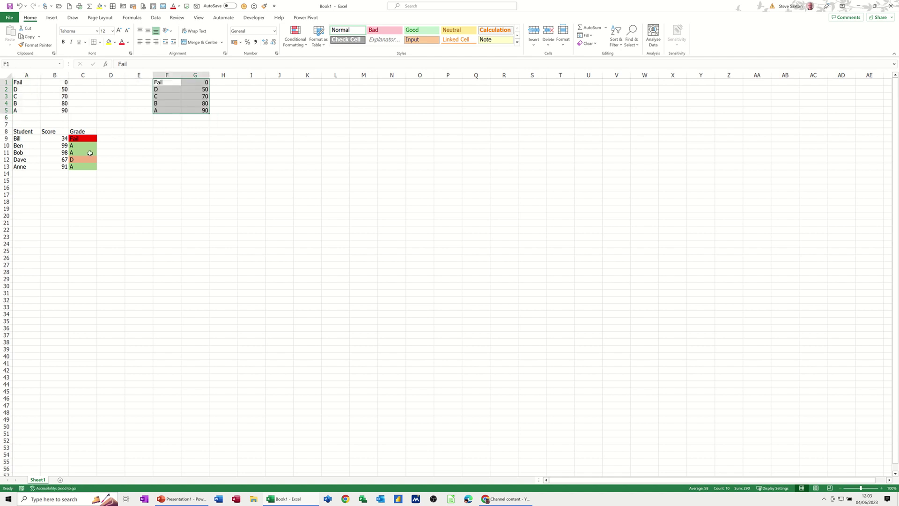
drag(28, 132, 186, 136)
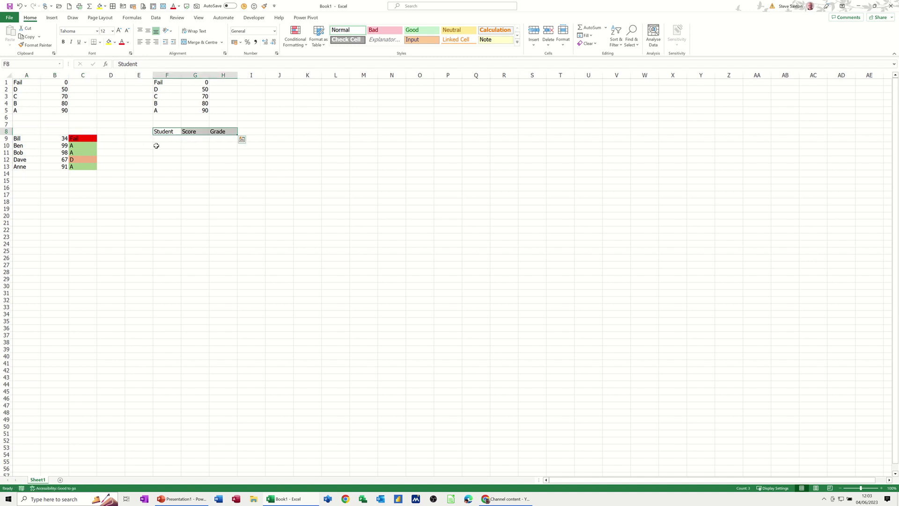
key(ctrl+z)
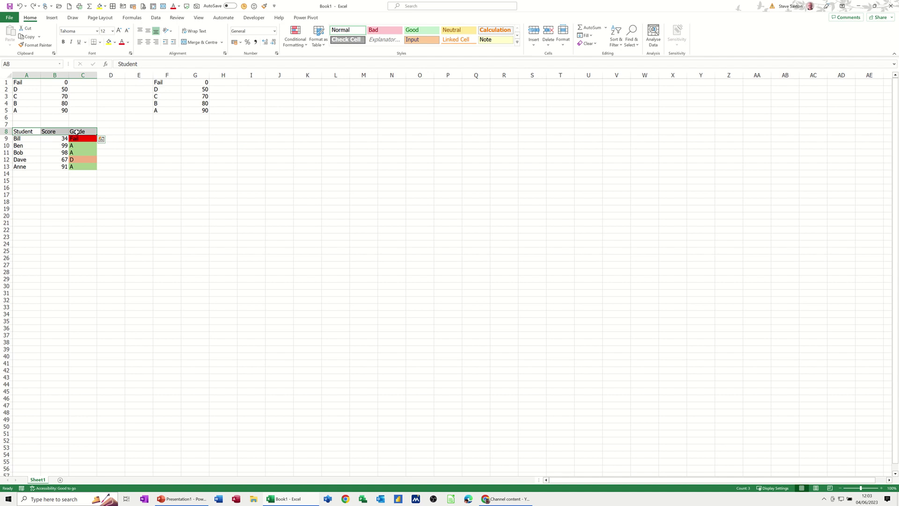
drag(60, 134, 197, 134)
key(ctrl+q)
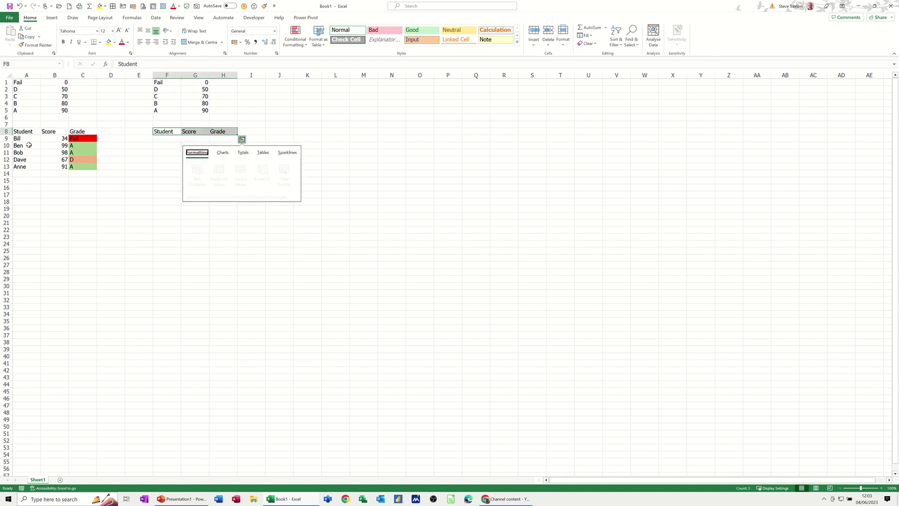
Copy the student names A9:A13 to F9 and the scores B9:B13 to G9:G13
drag(22, 140, 169, 170)
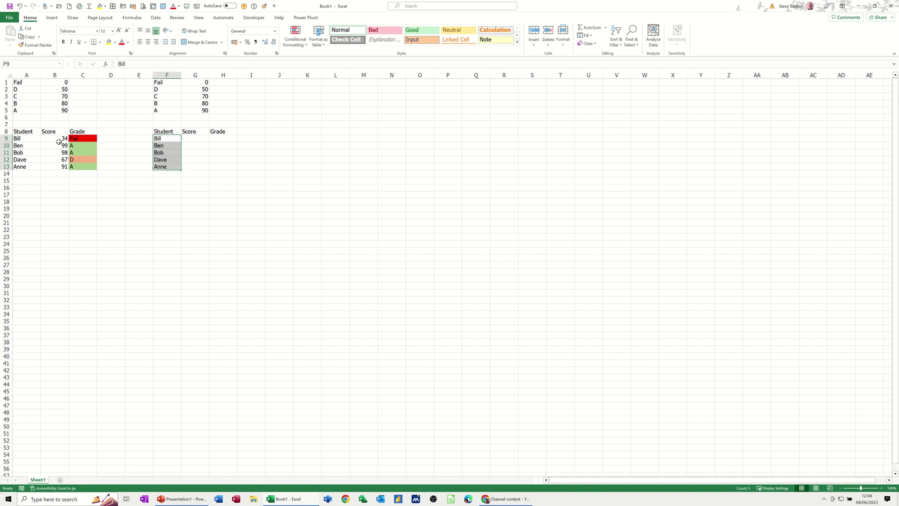
drag(58, 139, 197, 172)
key(ctrl+q)
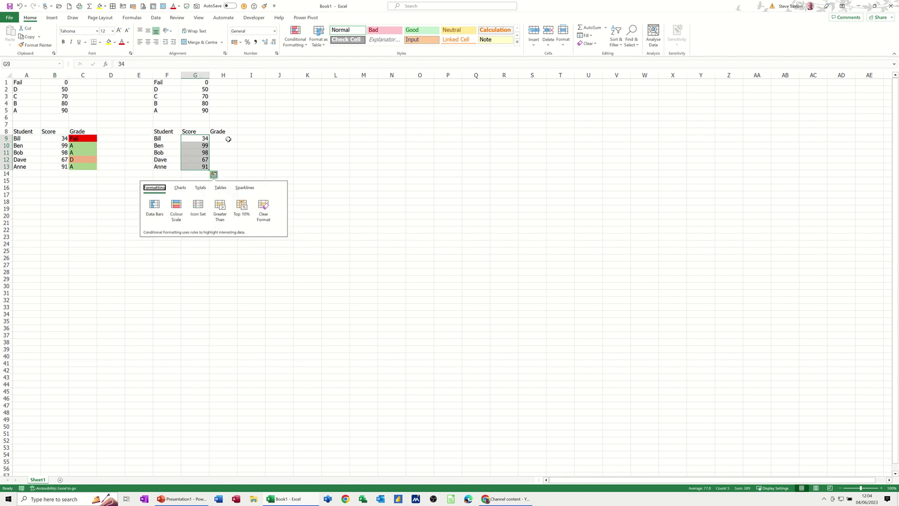
click(228, 138)
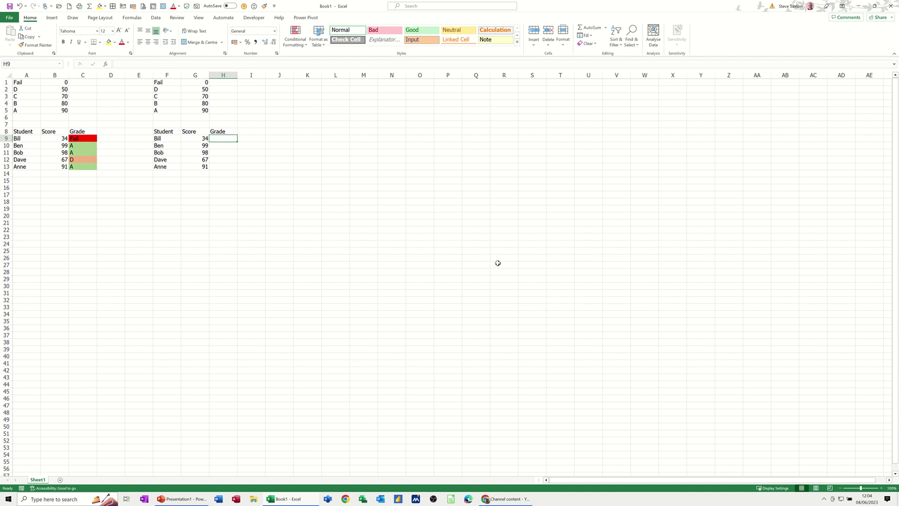
text(=loo)
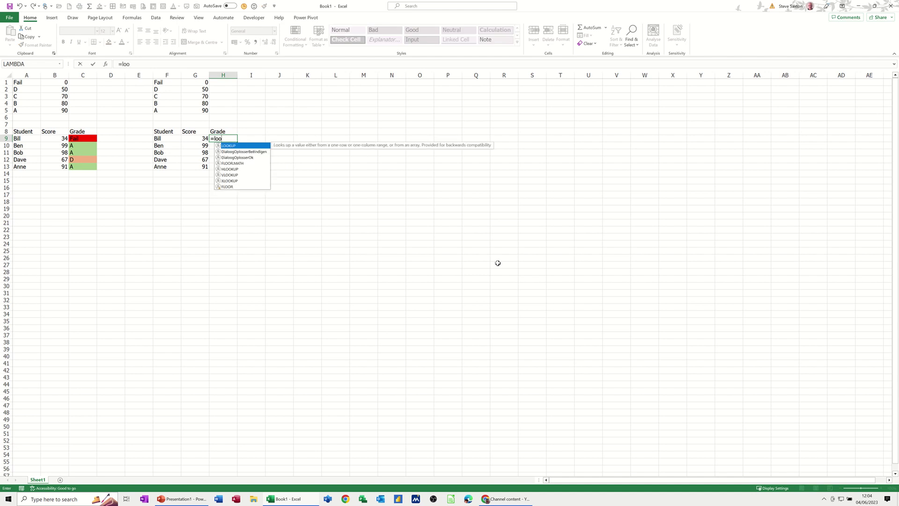
text(k)
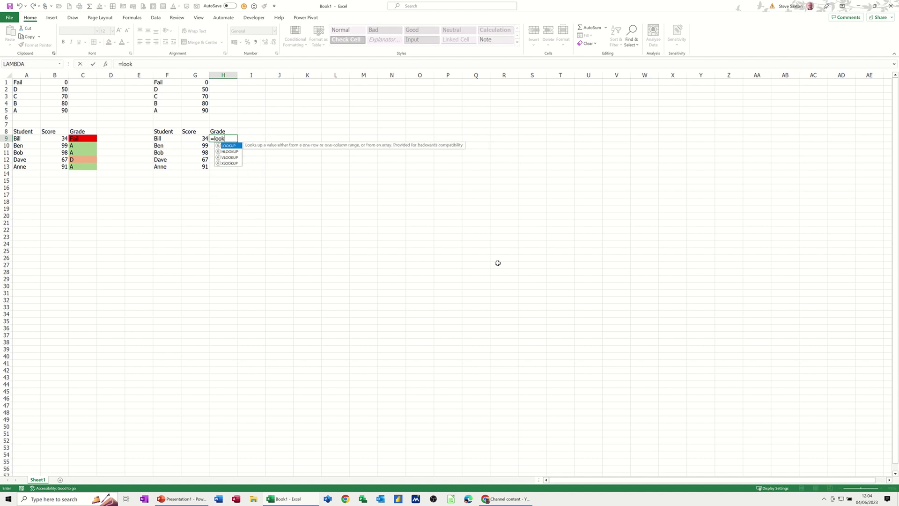
text(up()
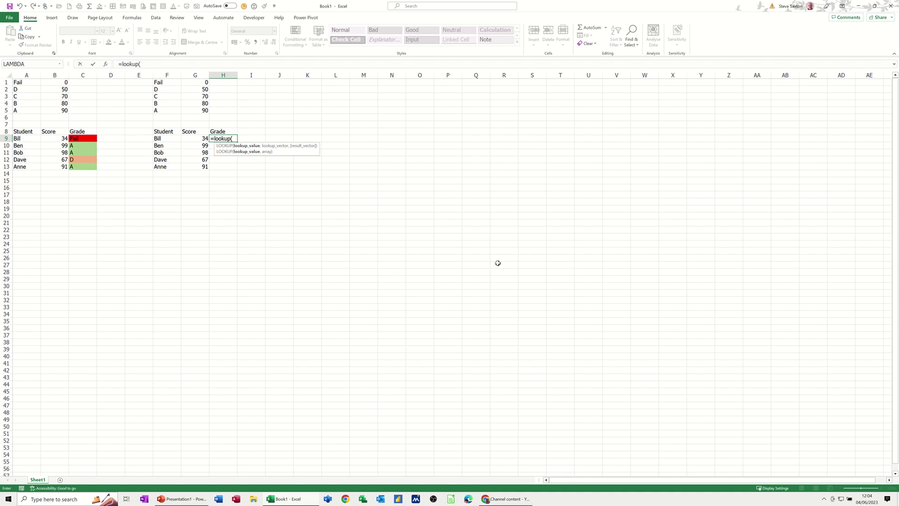
key(BackSpace)
key(BackSpace)
key(BackSpace)
key(BackSpace)
key(BackSpace)
key(BackSpace)
key(BackSpace)
key(BackSpace)
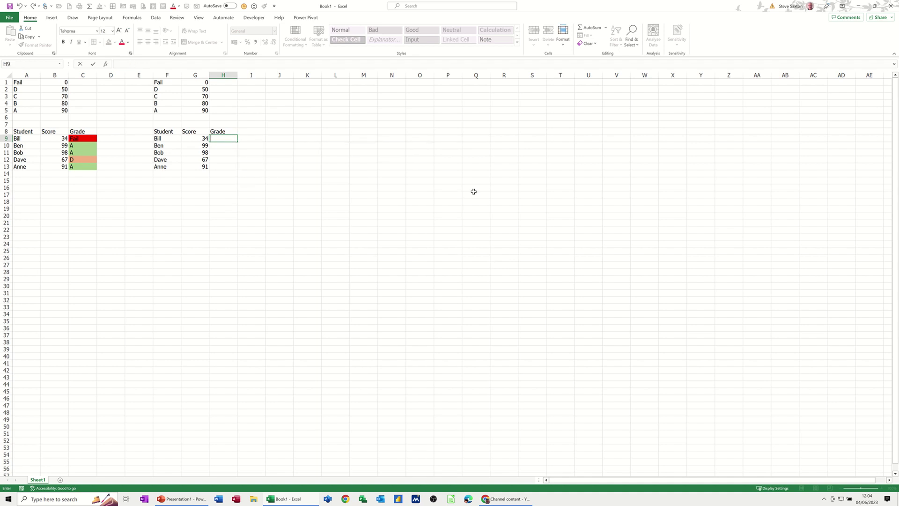
Name the copied scores G9:G13 'sco9re' in the Name Box
click(270, 139)
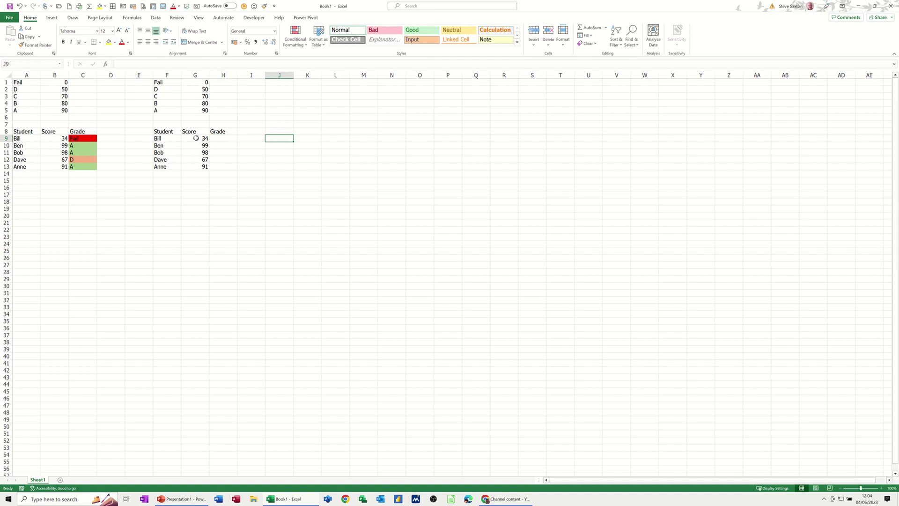
drag(197, 138, 203, 166)
click(19, 65)
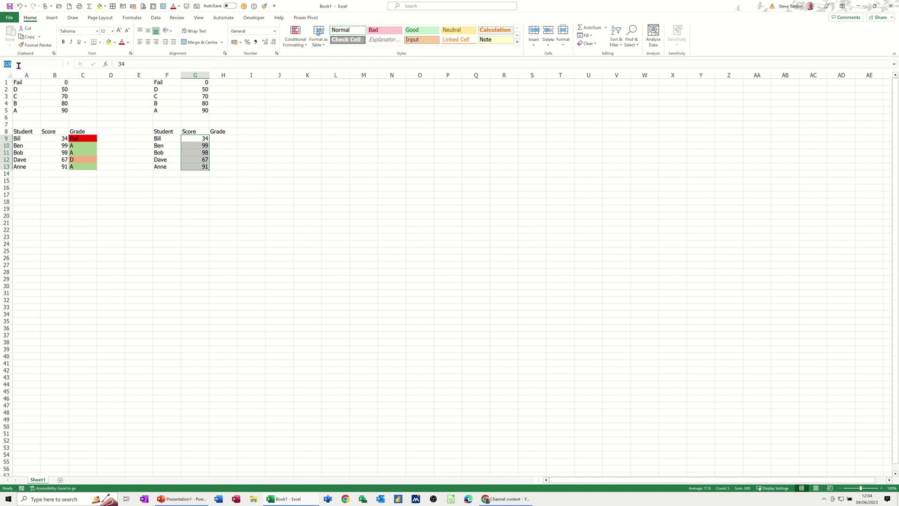
text(sco9re)
Name the grade letters F1:F5 'grade' and the thresholds G1:G5 'range'
drag(162, 82, 161, 111)
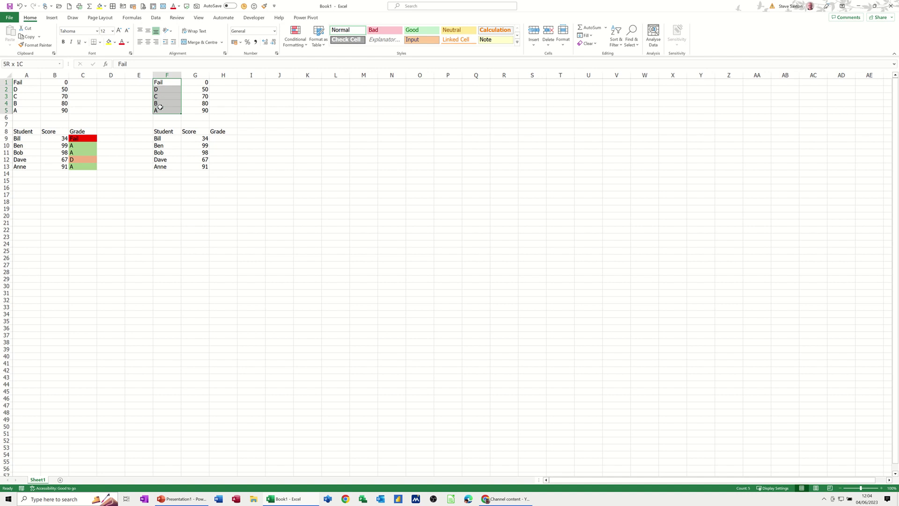
click(20, 65)
text(grade)
key(Return)
drag(201, 82, 202, 111)
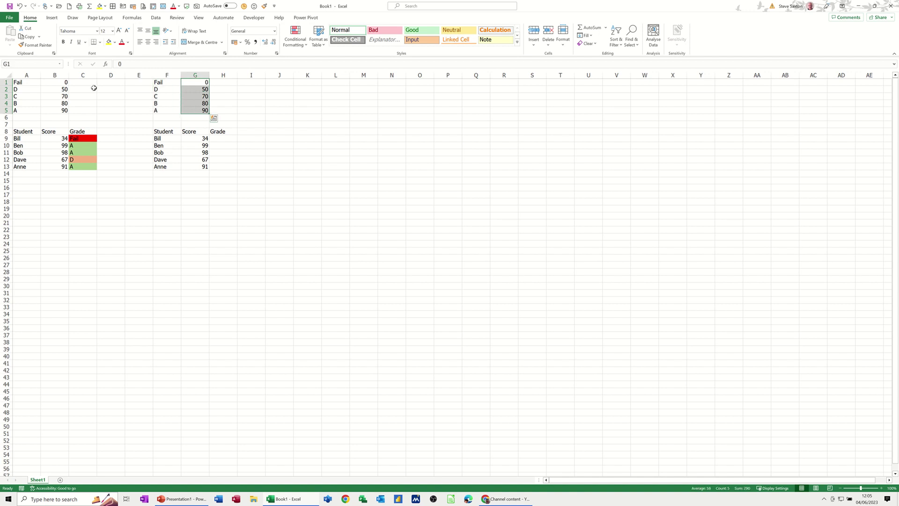
click(33, 63)
text(re)
key(Return)
Give the scores G9:G13 the corrected name 'score'
drag(194, 138, 192, 166)
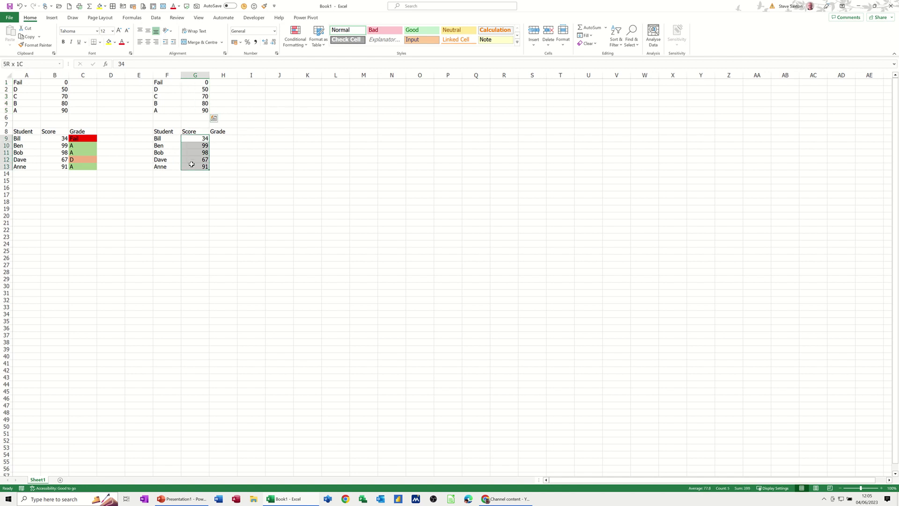
click(13, 64)
text(sc)
key(Return)
Delete the misspelt name sco9re in Name Manager, keeping score, grade and range
click(131, 18)
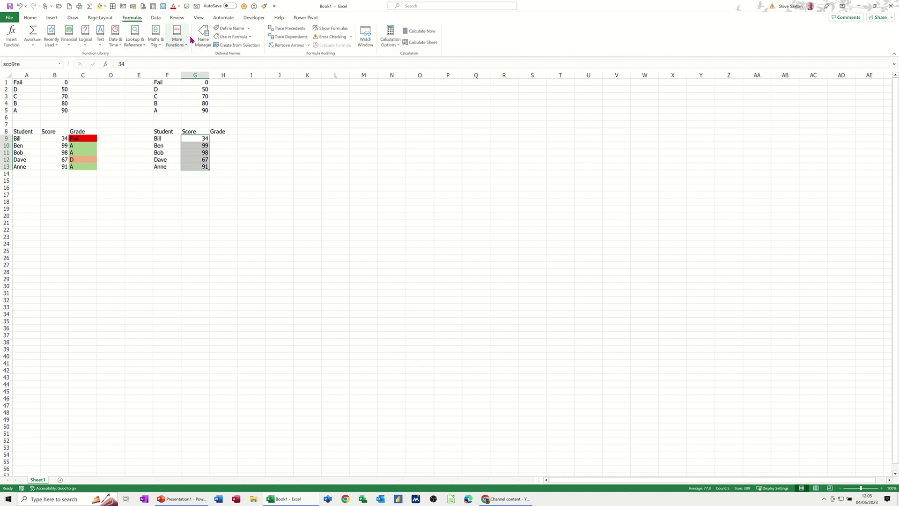
click(201, 35)
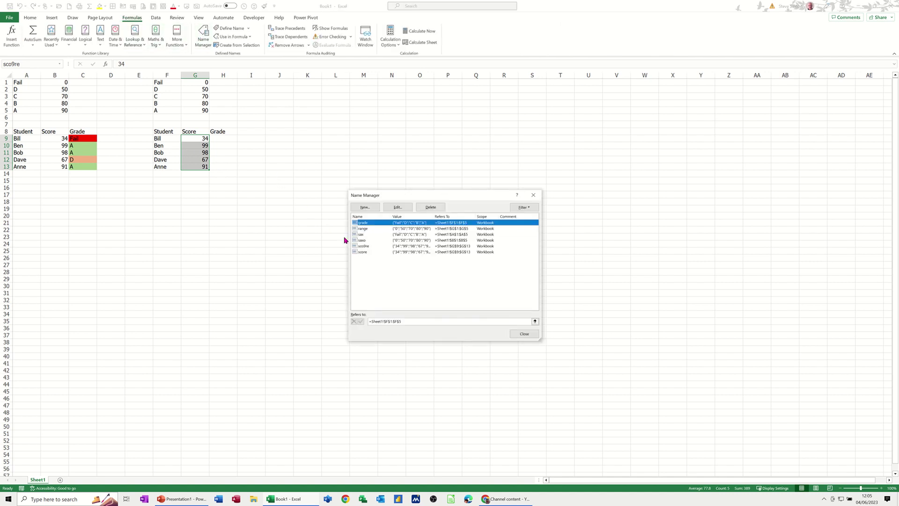
click(366, 246)
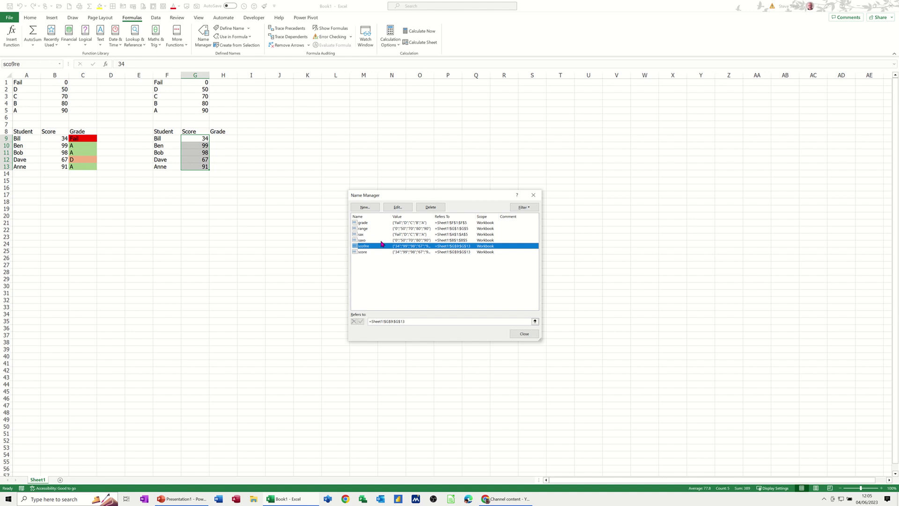
click(426, 207)
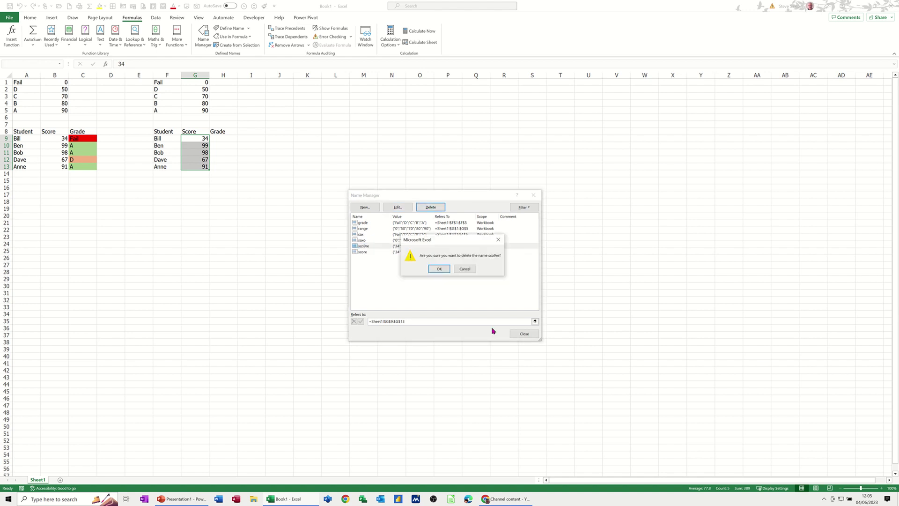
click(439, 269)
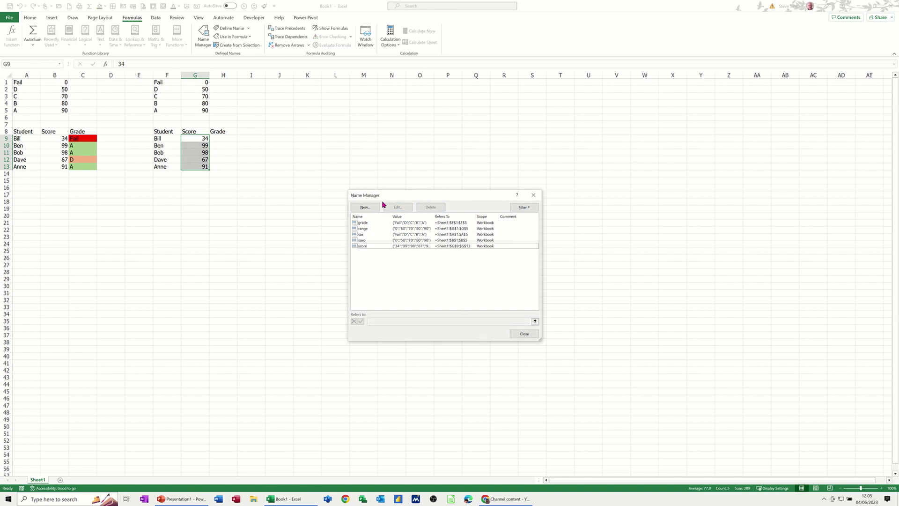
click(524, 333)
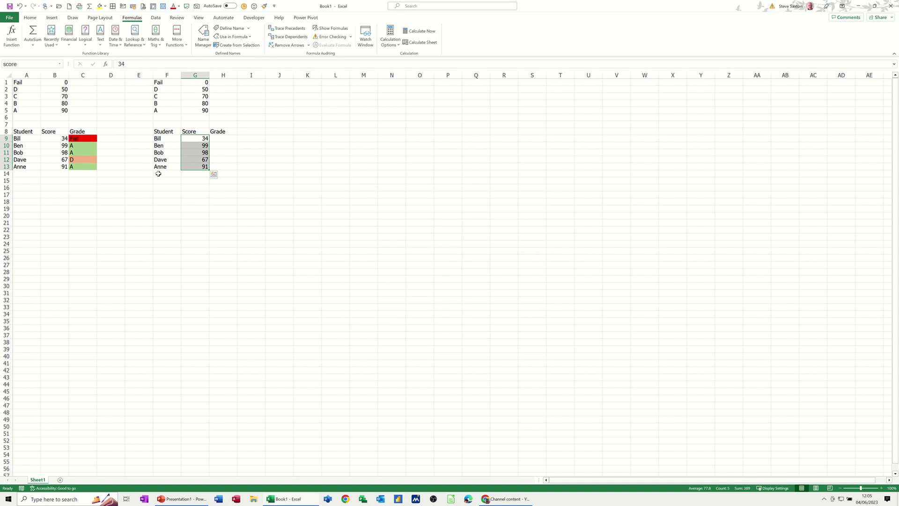
Enter =LOOKUP(score,range,grade) in H9 using G1:G5 and F1:F5 as range and grade
click(226, 138)
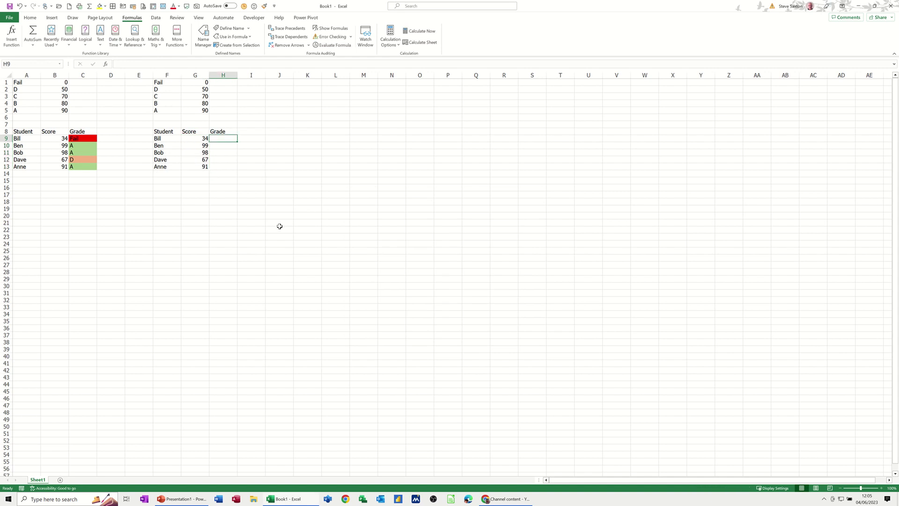
text(=lo)
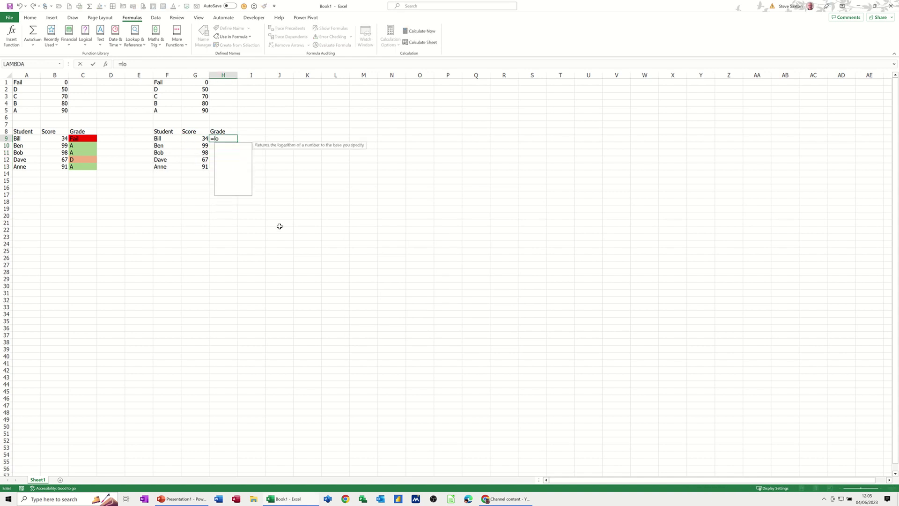
text(okup()
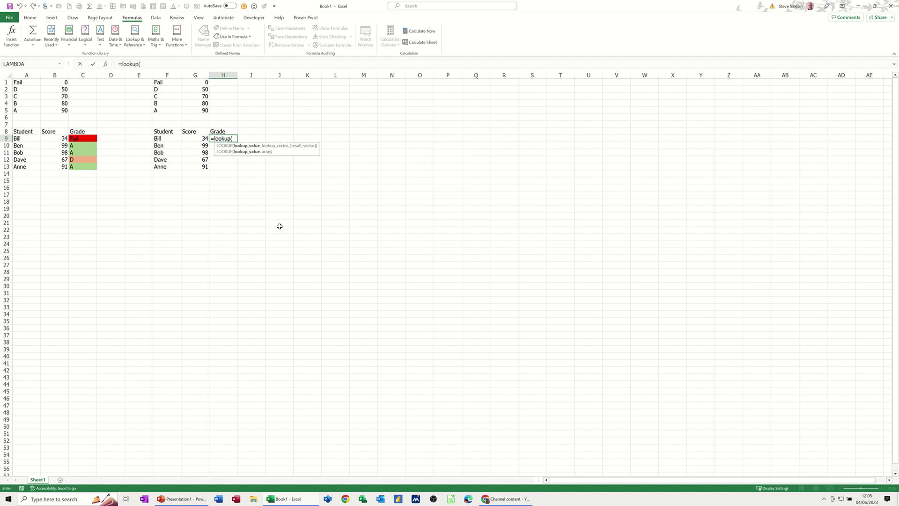
text(score)
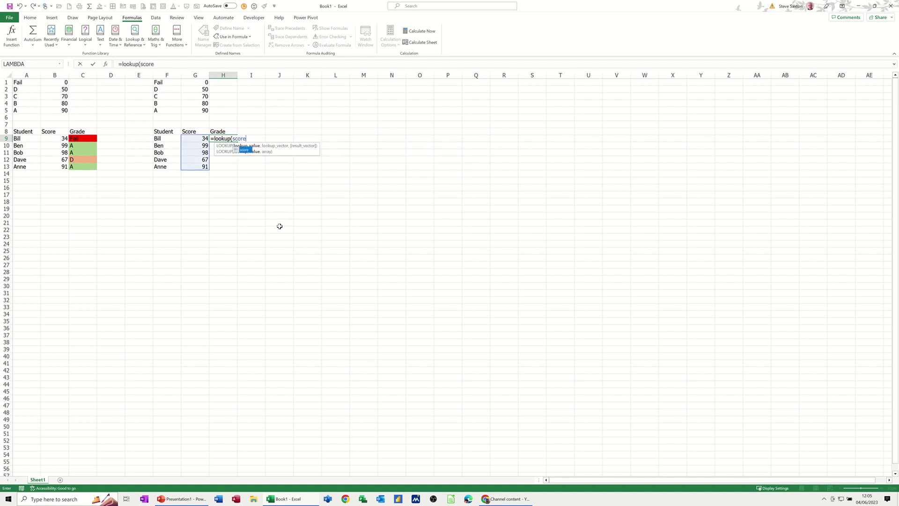
text(,)
drag(192, 82, 192, 107)
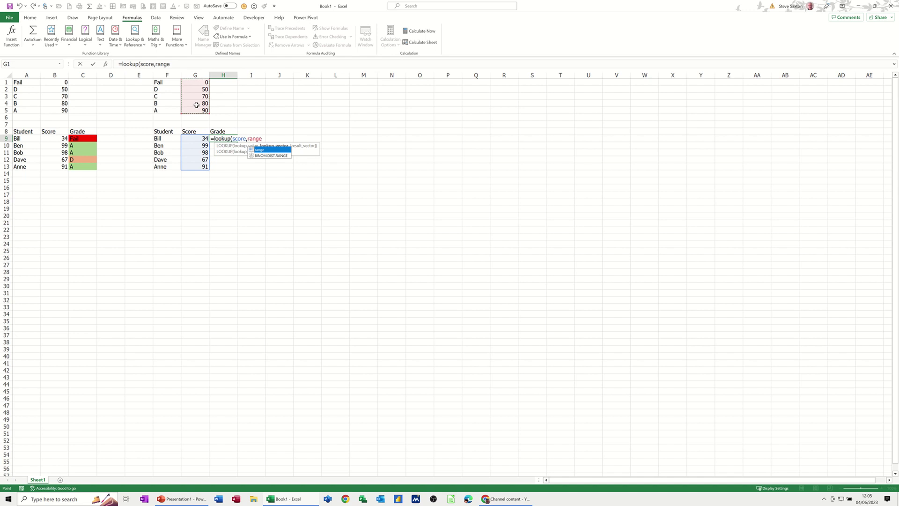
text(,)
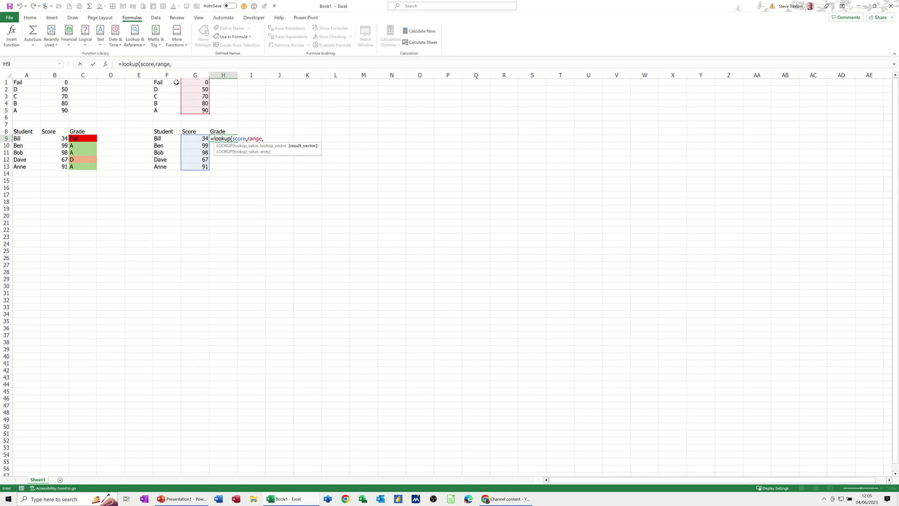
click(161, 84)
drag(161, 87, 161, 109)
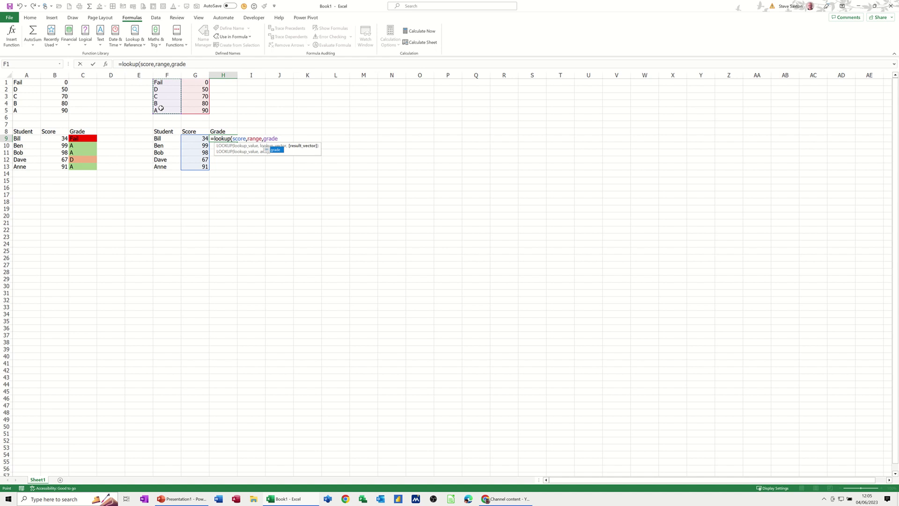
text())
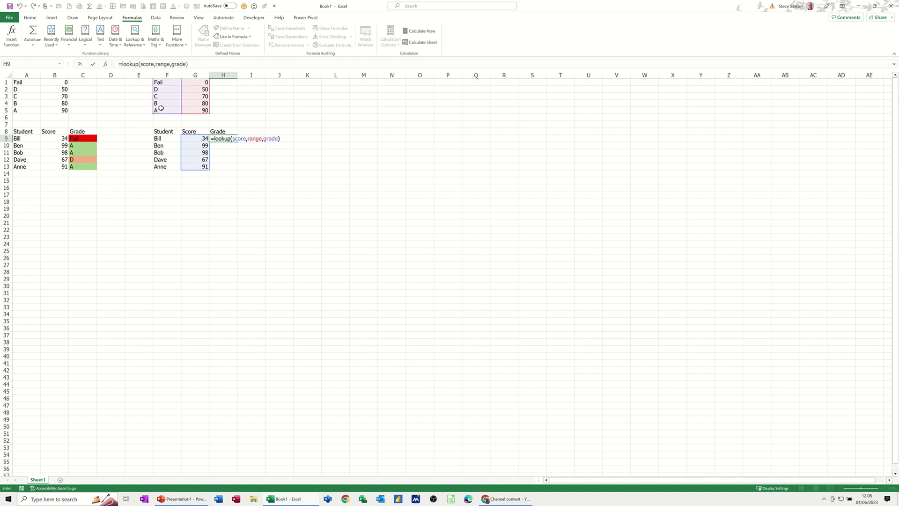
click(92, 64)
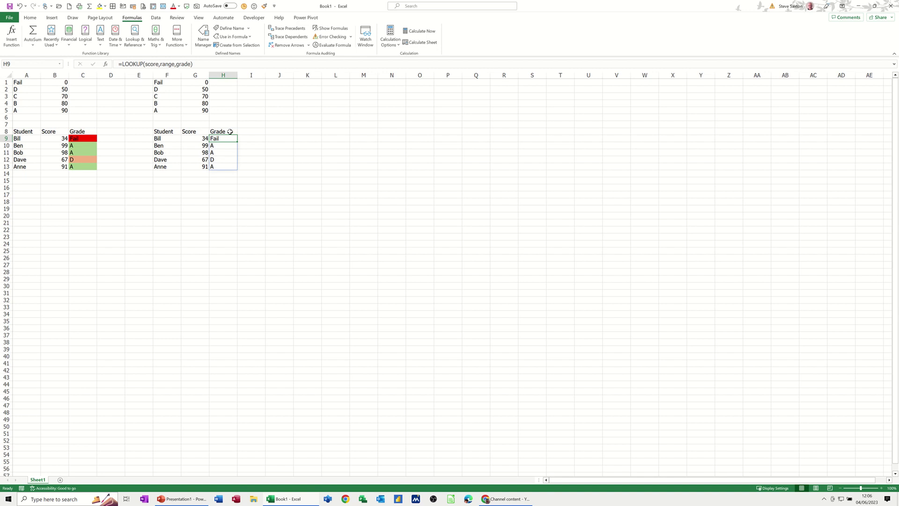
Change the first copied score in G9 to 99 so its grade shows A
click(192, 139)
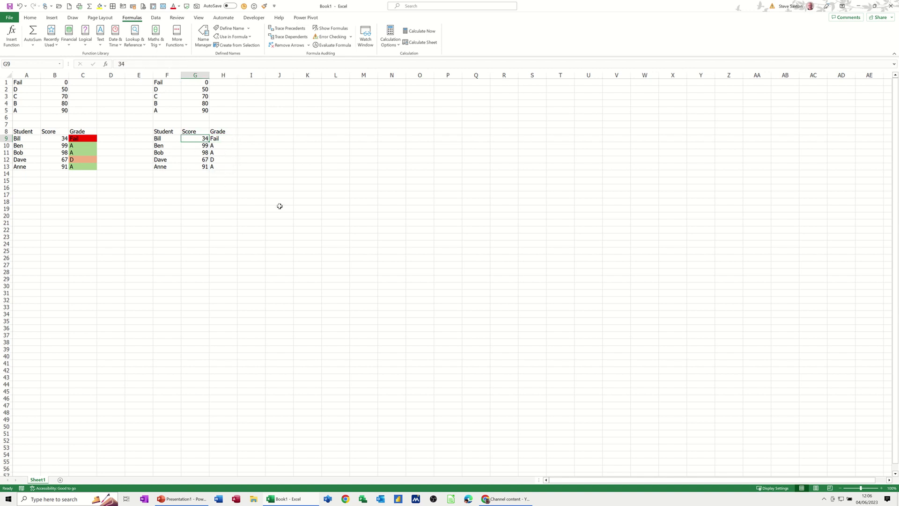
text(99)
click(232, 202)
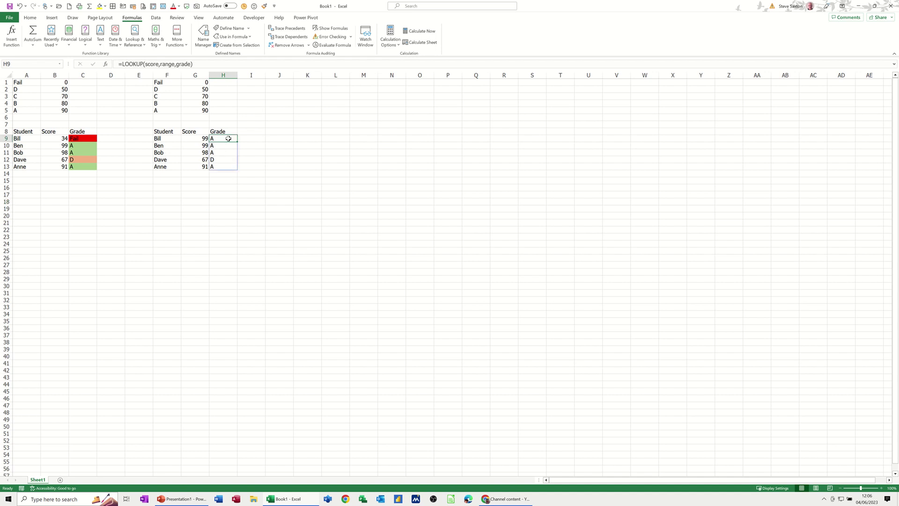
drag(221, 139, 220, 166)
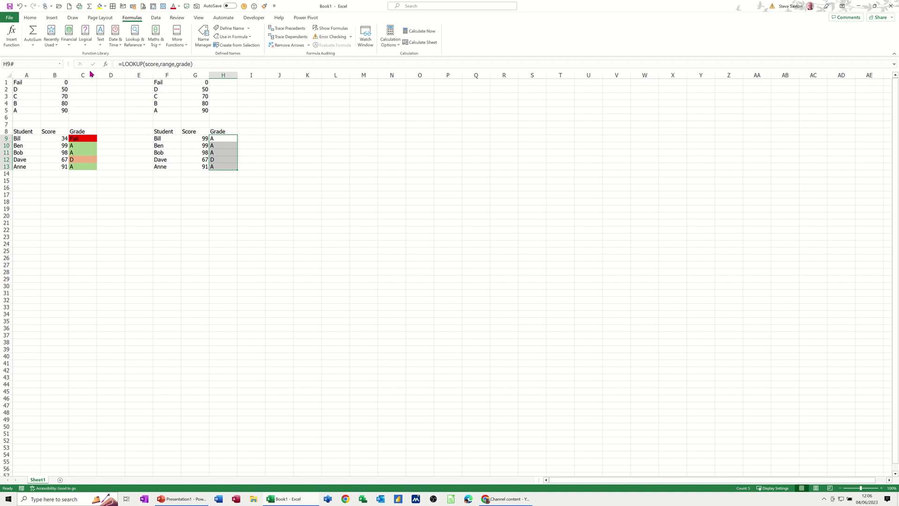
Create a new conditional formatting rule for H9:H13 matching cell values equal to A
click(31, 19)
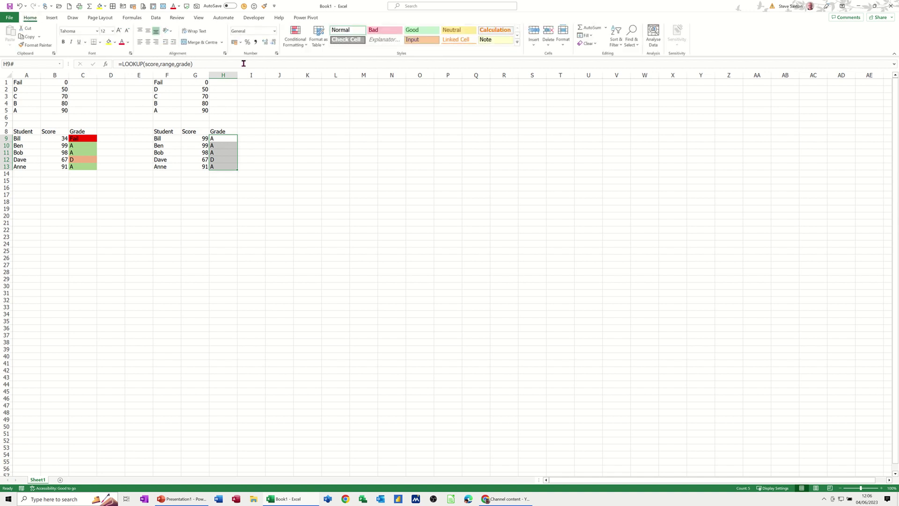
click(295, 37)
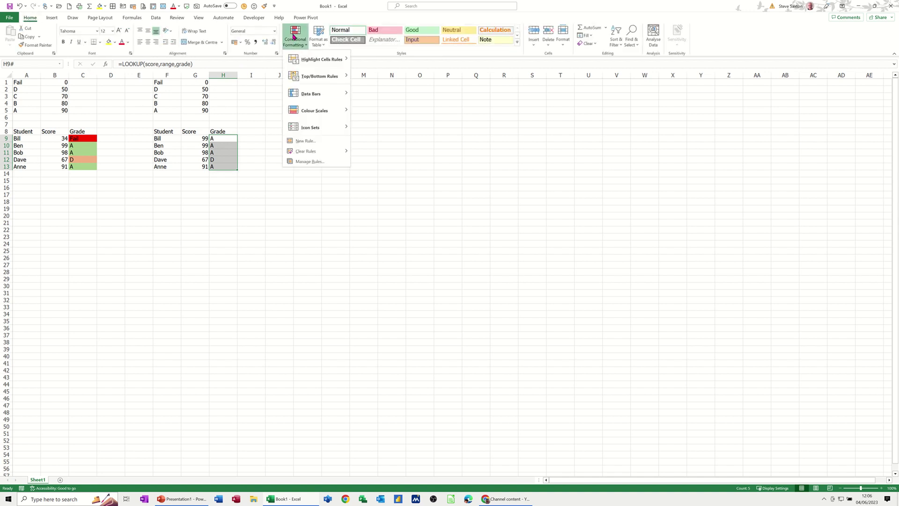
click(312, 161)
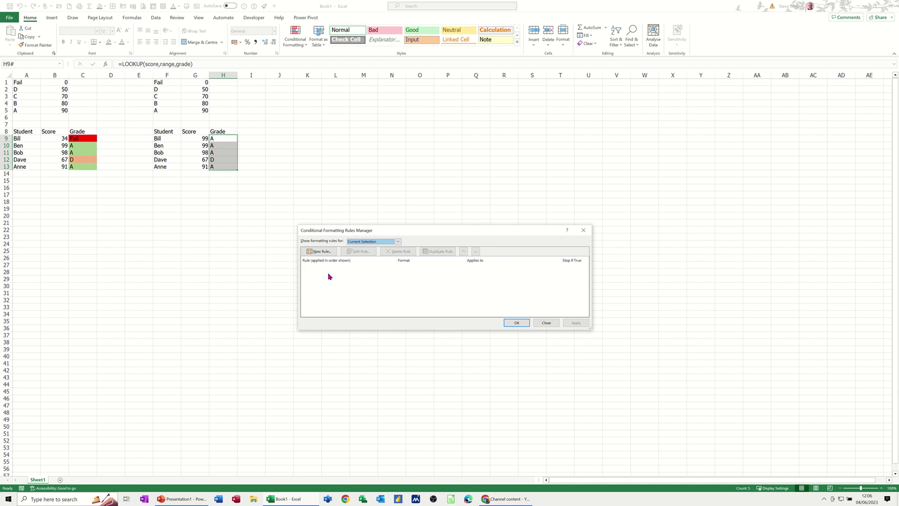
click(313, 252)
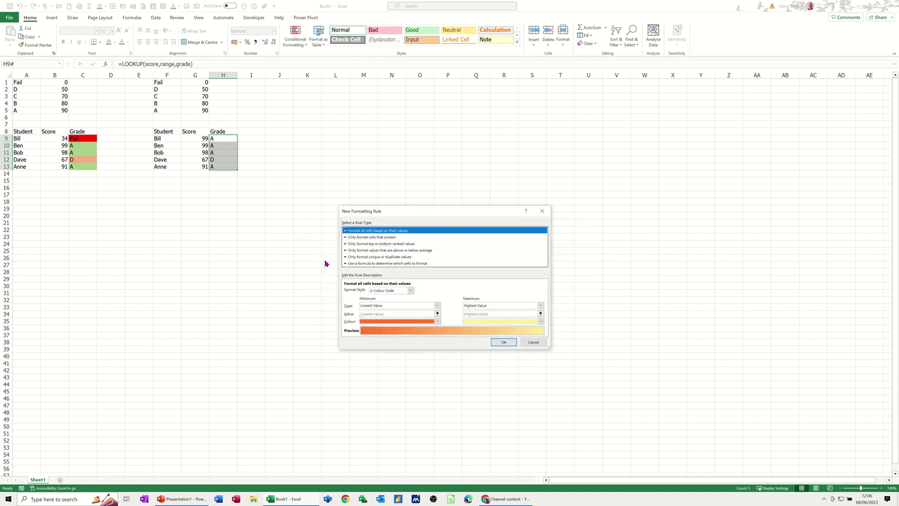
click(356, 237)
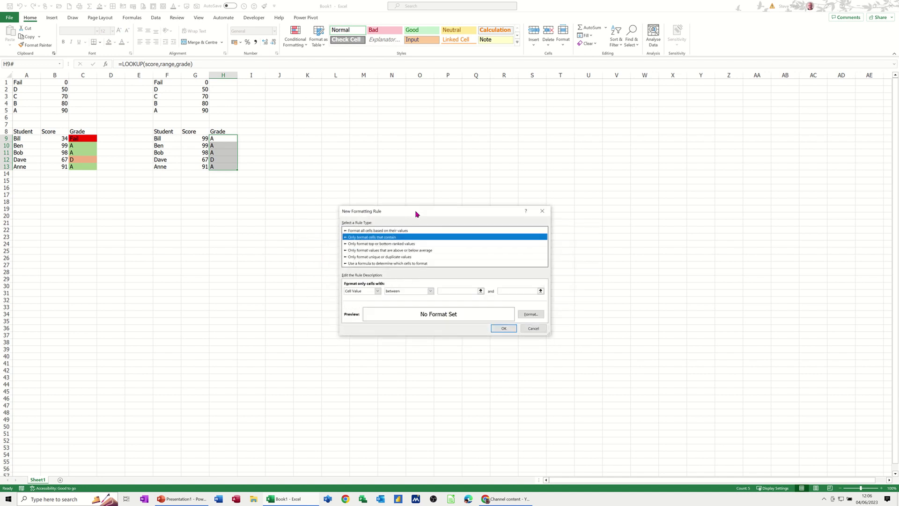
drag(406, 209, 329, 151)
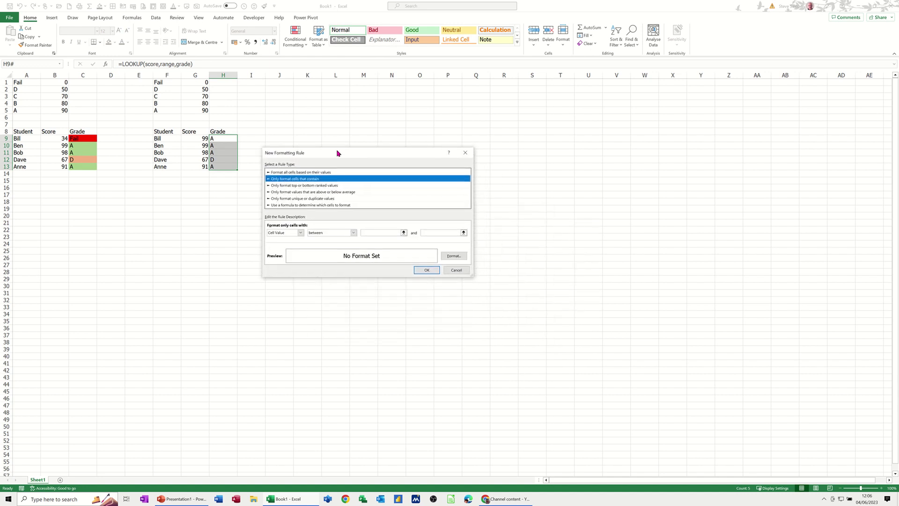
click(353, 233)
click(333, 248)
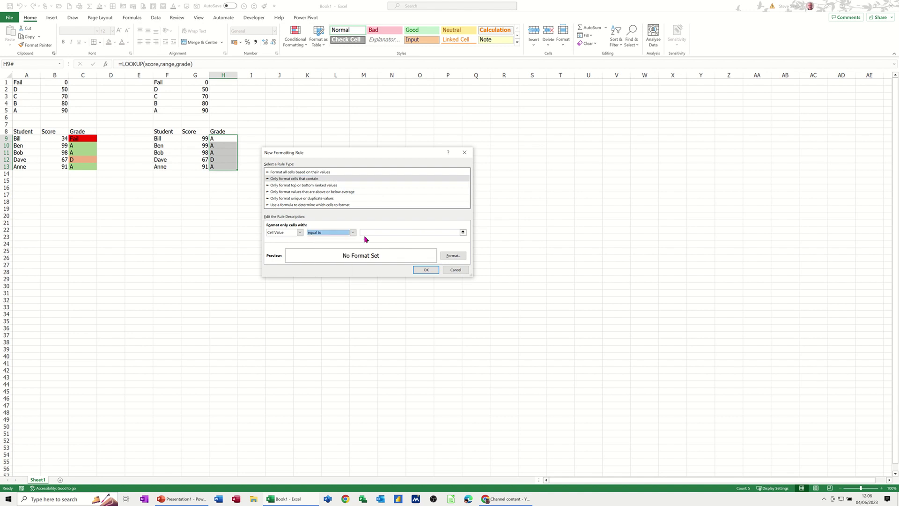
click(378, 232)
text(A)
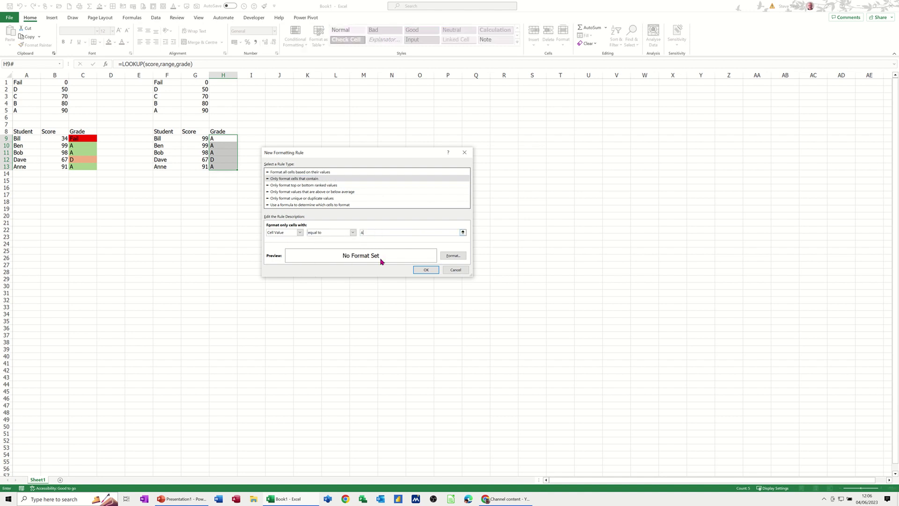
Give the grade A rule a light green fill and save it
click(448, 257)
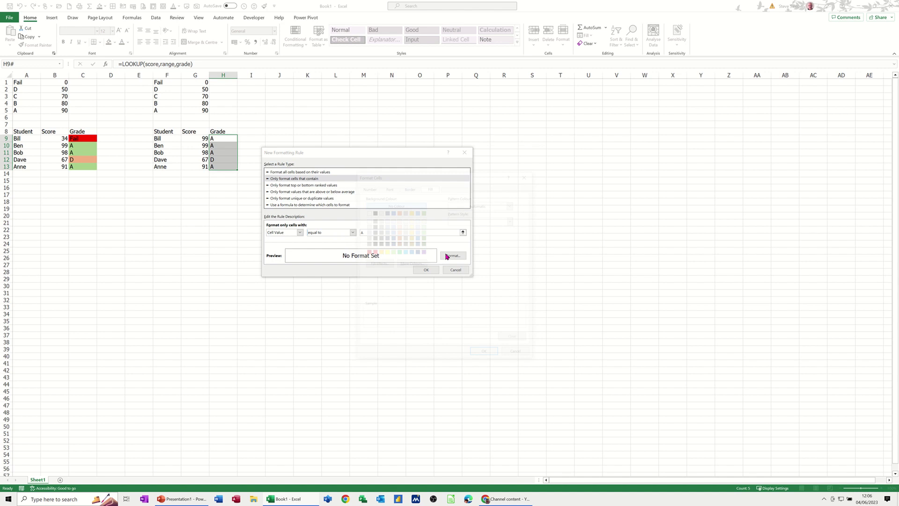
click(394, 253)
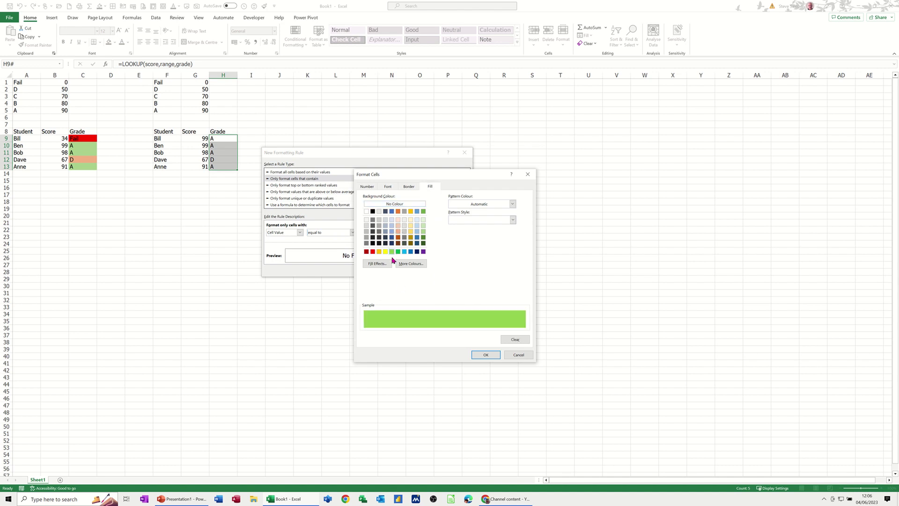
click(485, 355)
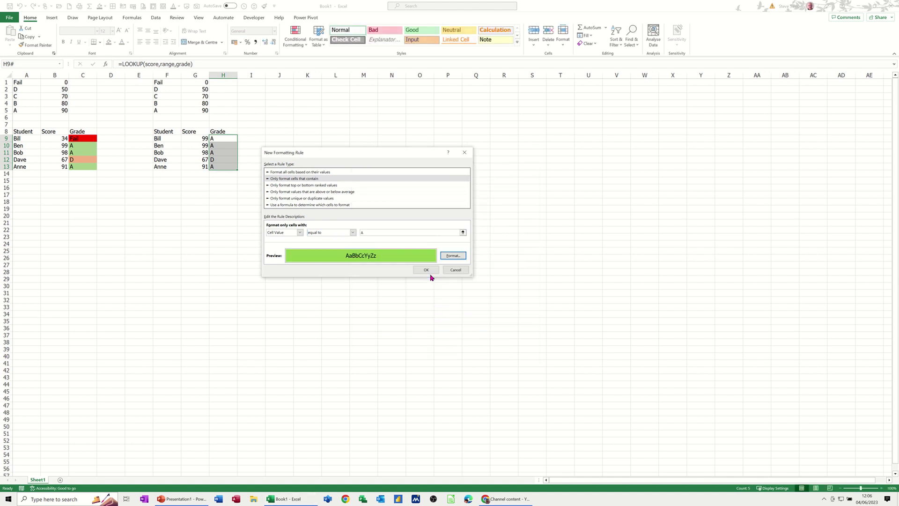
click(424, 268)
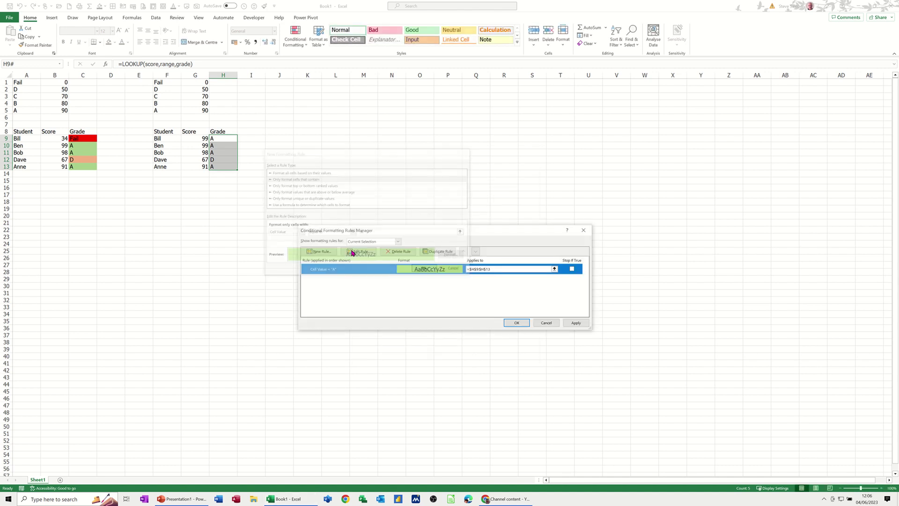
Add a rule filling cells equal to B with a gold fill
click(319, 253)
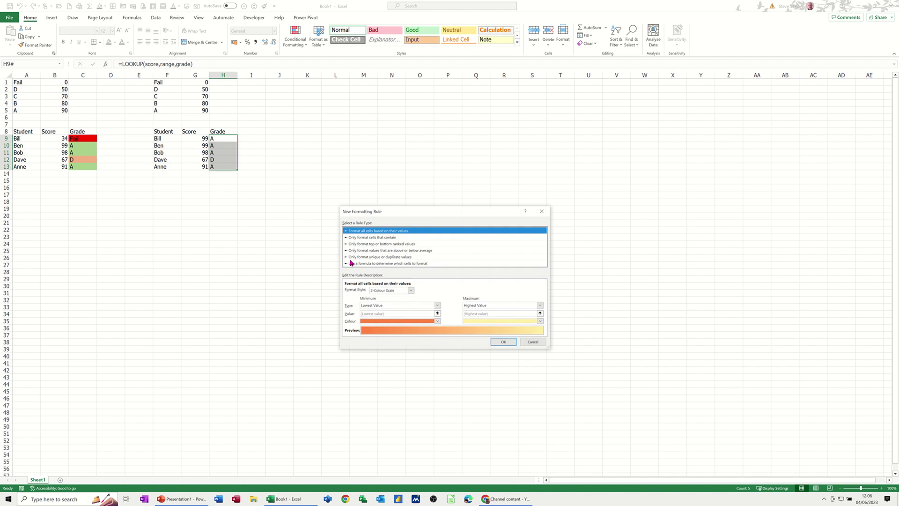
click(362, 238)
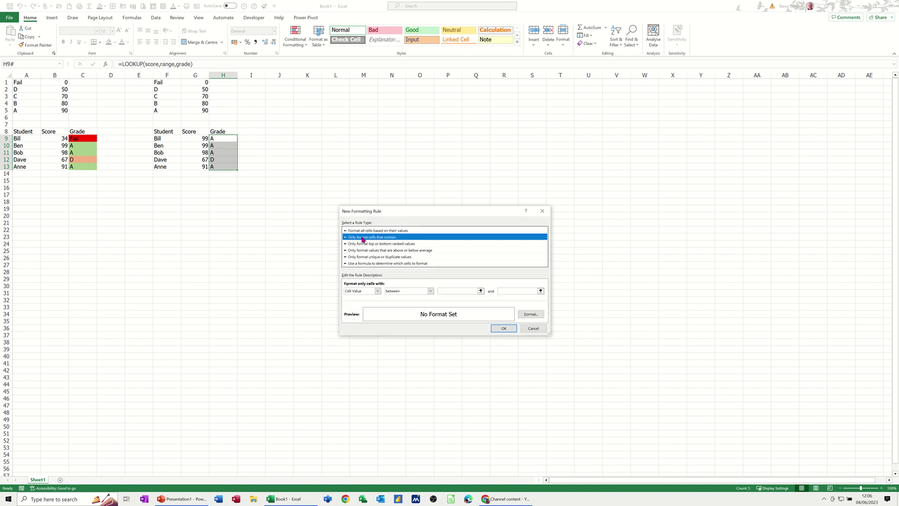
click(430, 291)
click(407, 308)
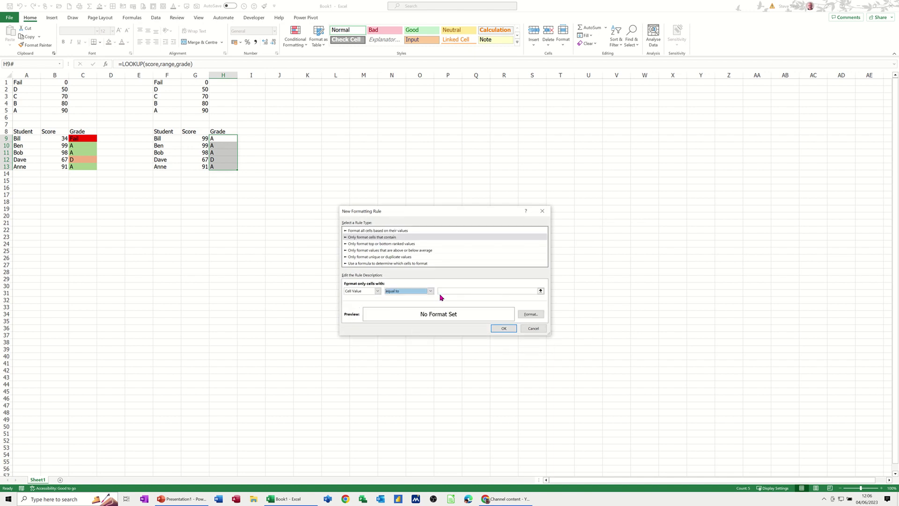
click(445, 291)
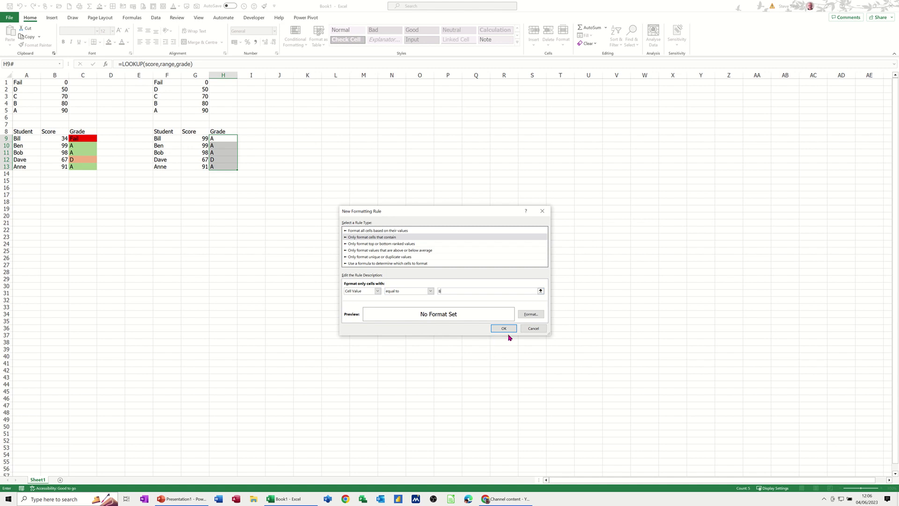
click(530, 314)
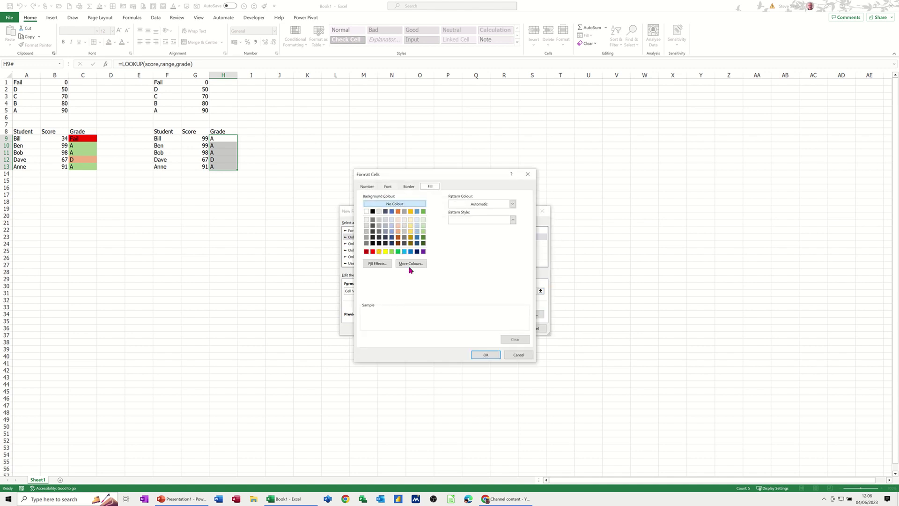
click(379, 252)
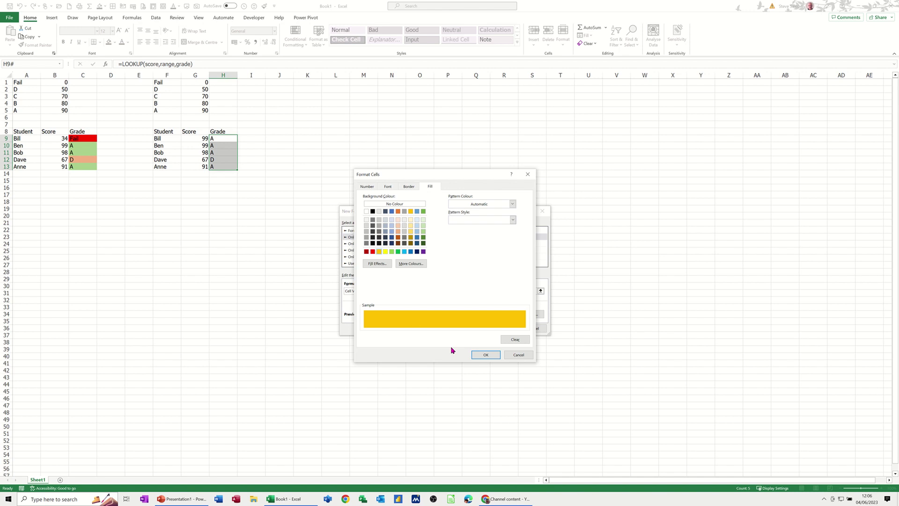
click(485, 355)
click(498, 327)
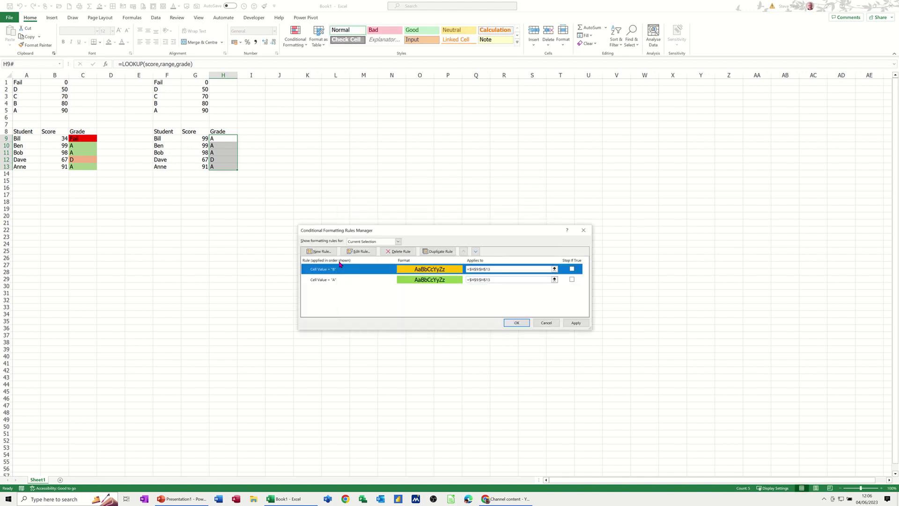
Add a rule filling cells equal to C with an amber fill
click(322, 251)
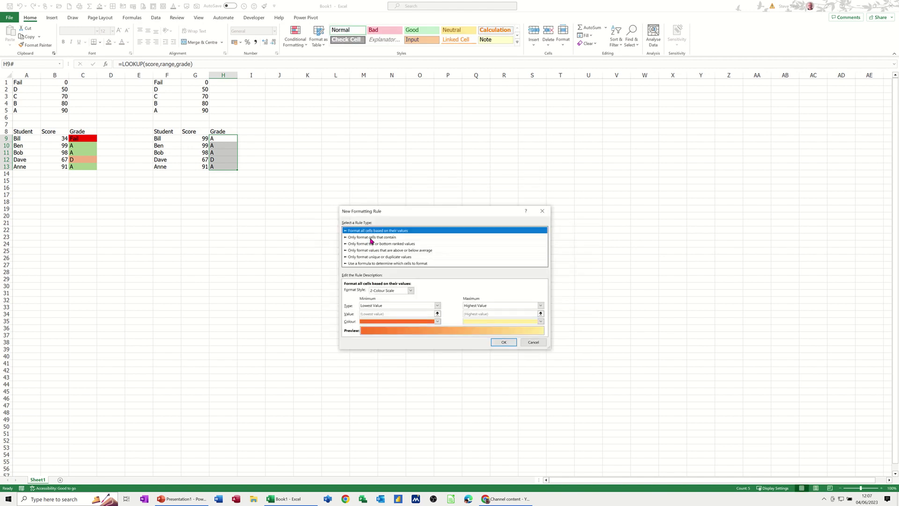
click(373, 237)
click(430, 291)
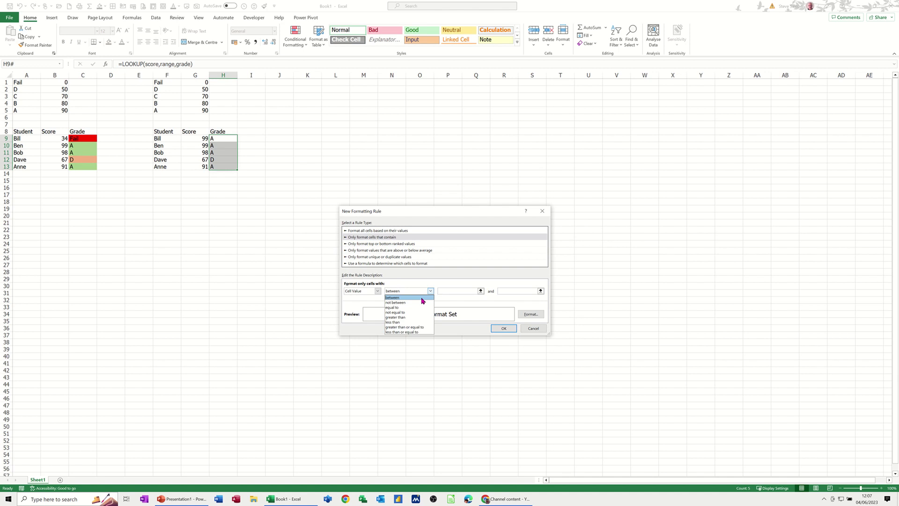
click(419, 309)
click(444, 291)
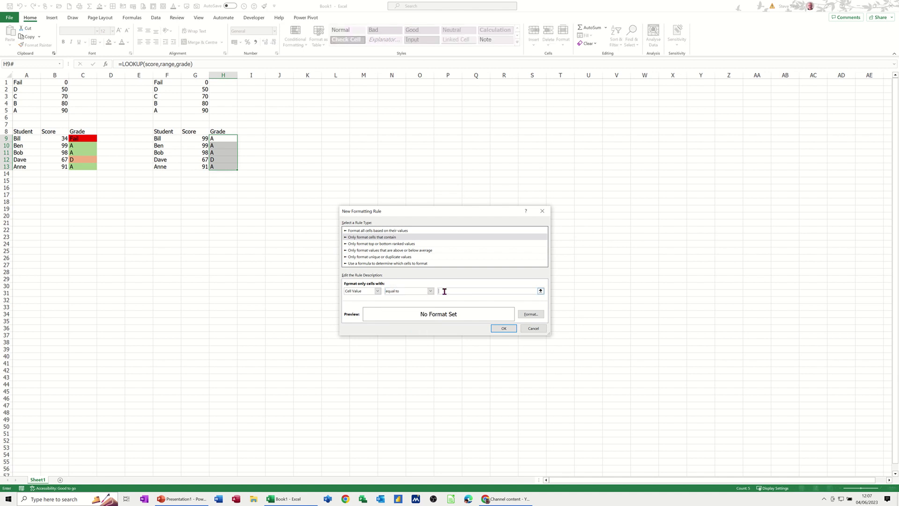
text(d)
click(530, 314)
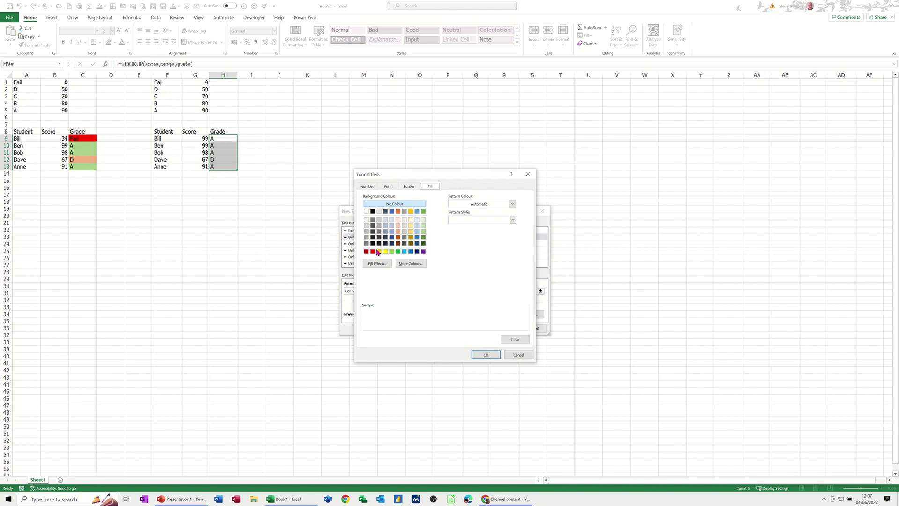
click(379, 251)
click(480, 354)
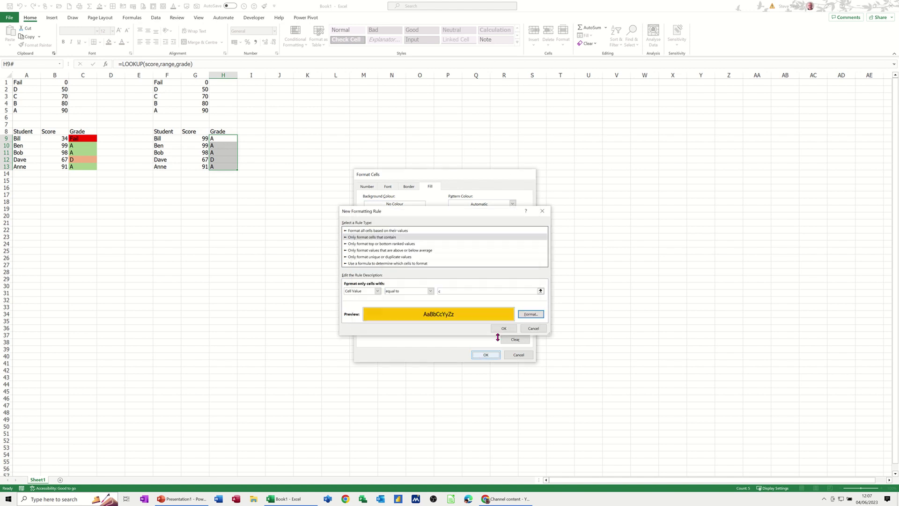
click(504, 328)
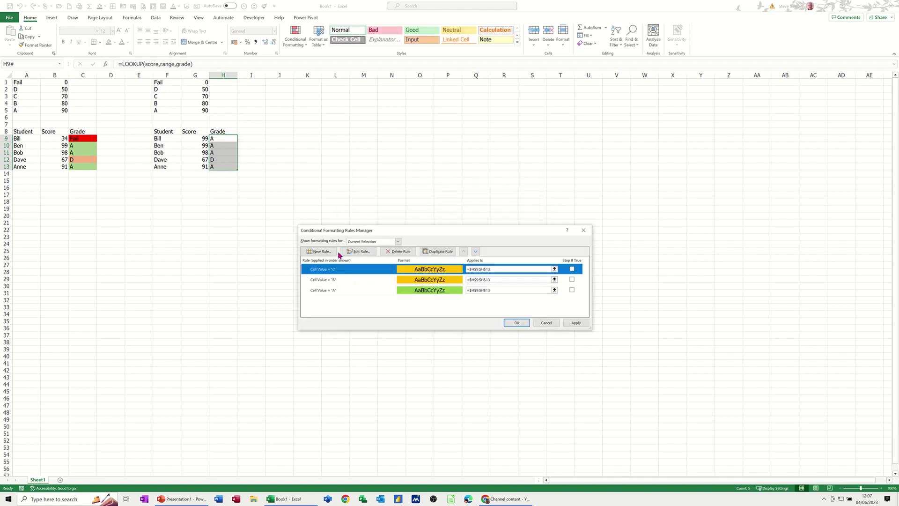
Add a rule filling cells equal to D with a salmon fill
click(322, 253)
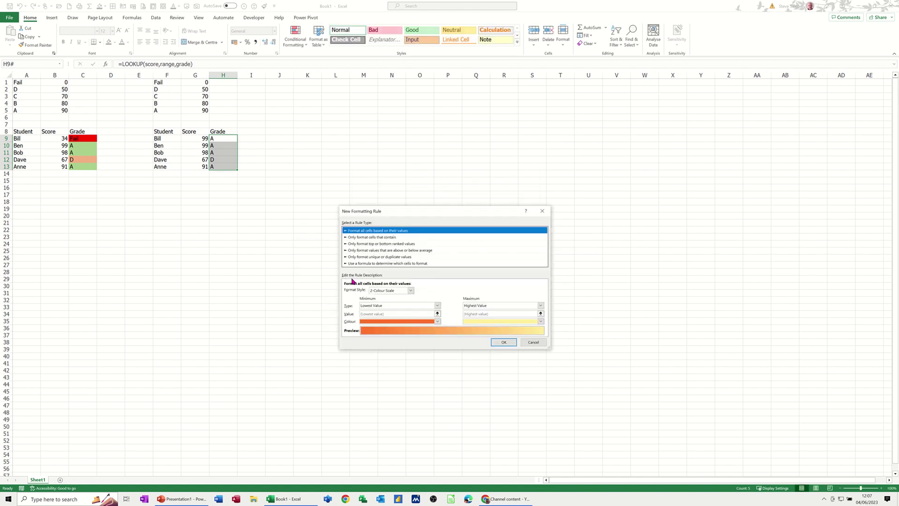
click(364, 237)
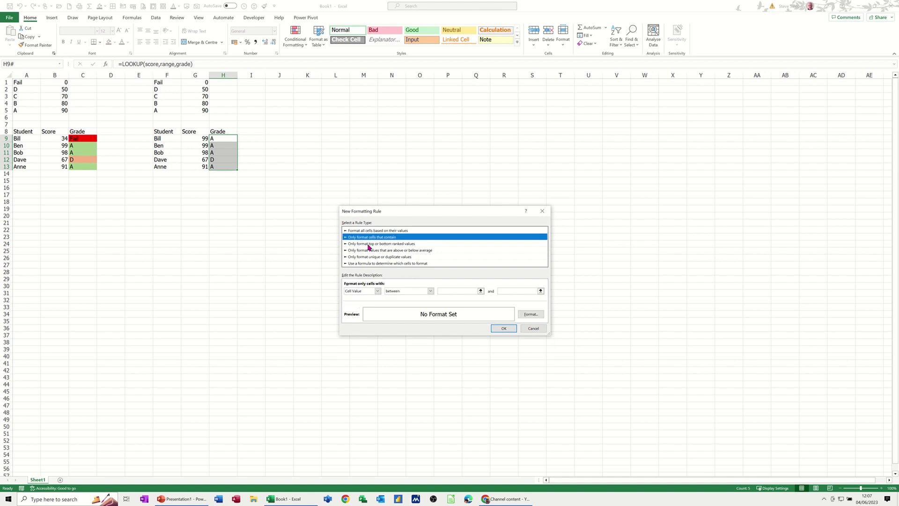
click(430, 291)
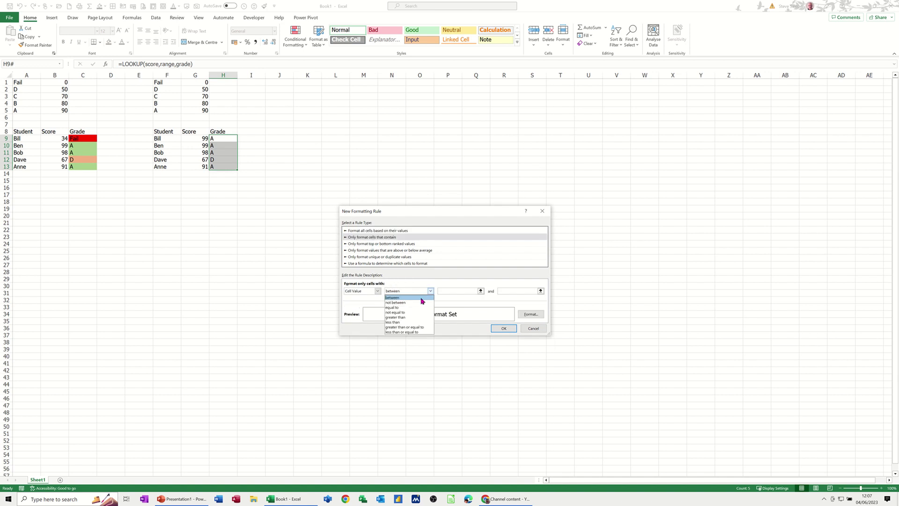
click(412, 307)
click(446, 291)
text(d)
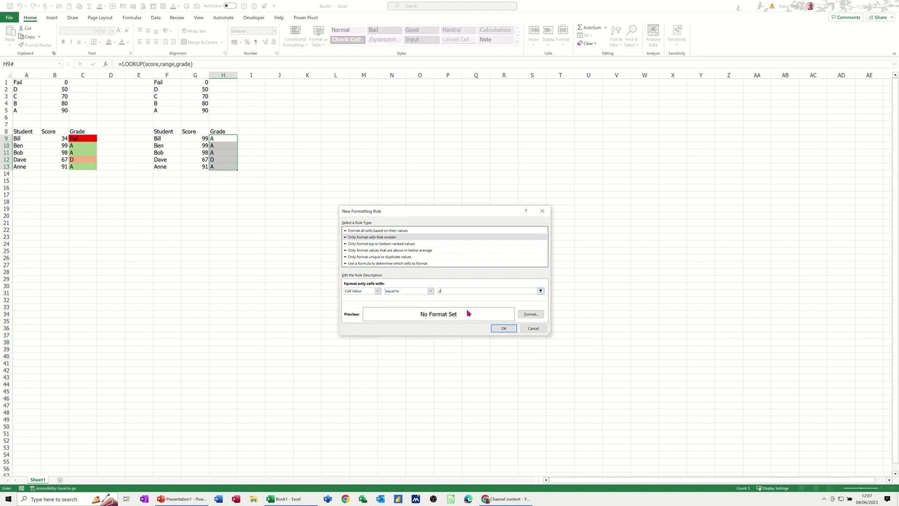
click(526, 318)
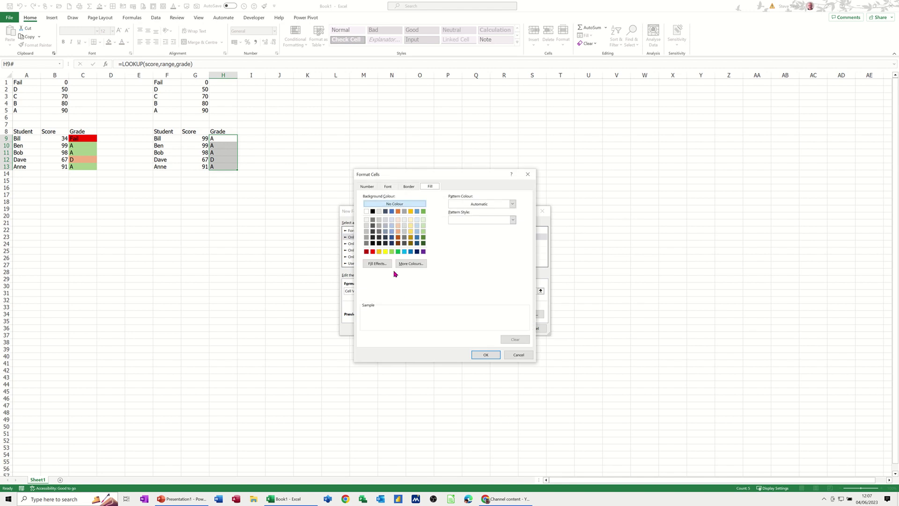
click(398, 231)
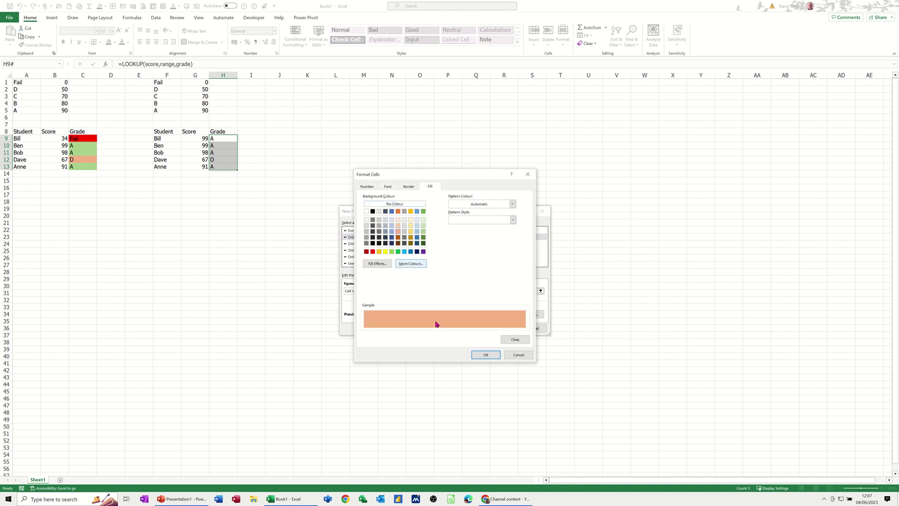
click(482, 355)
click(500, 328)
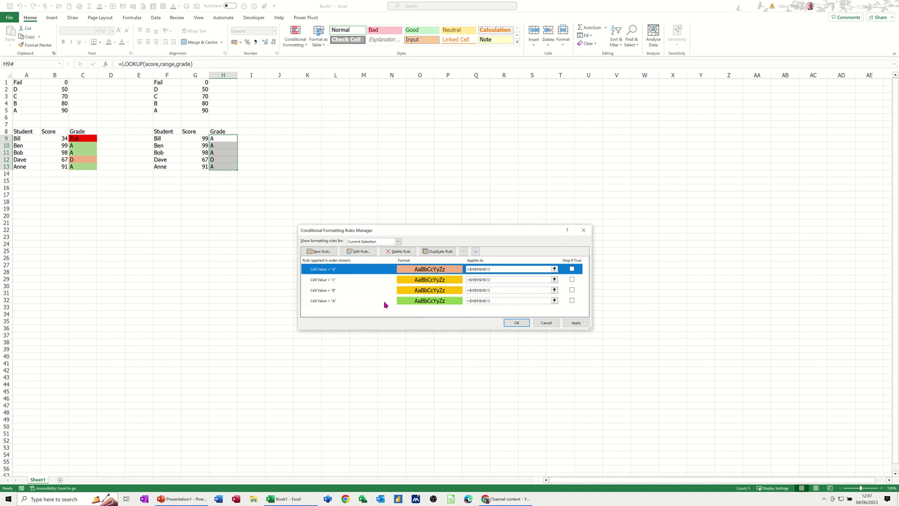
Add a rule filling cells equal to Fail with a red fill
click(320, 252)
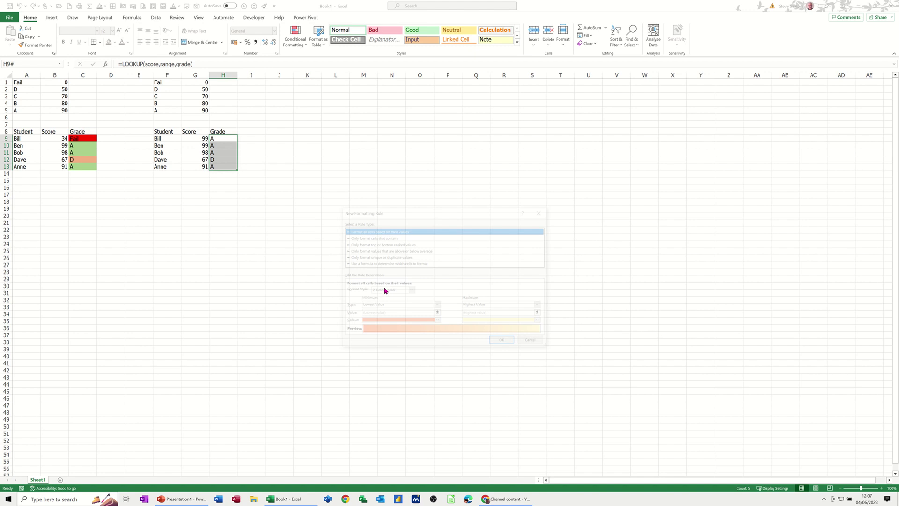
click(382, 237)
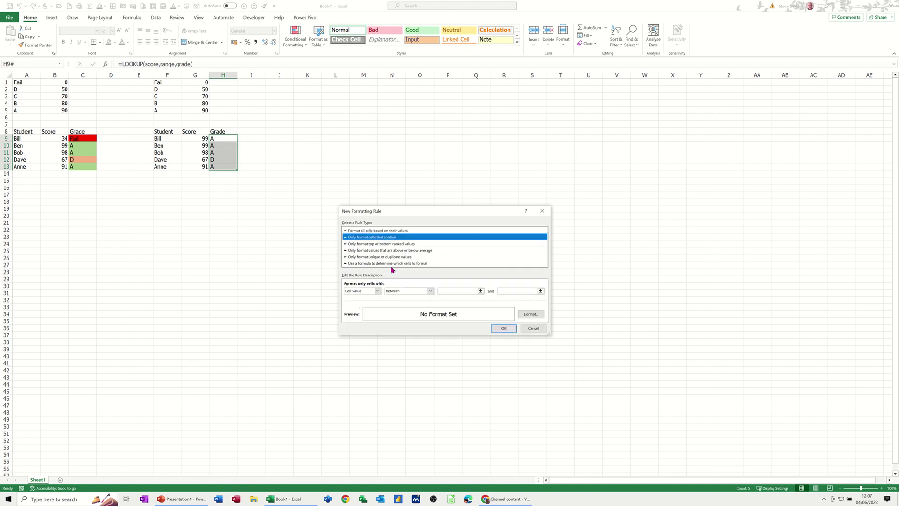
click(430, 291)
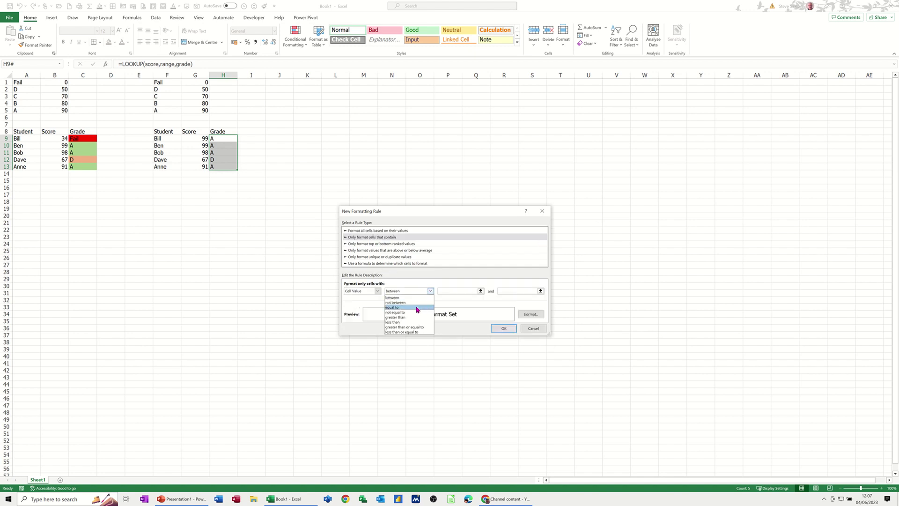
click(417, 307)
click(449, 291)
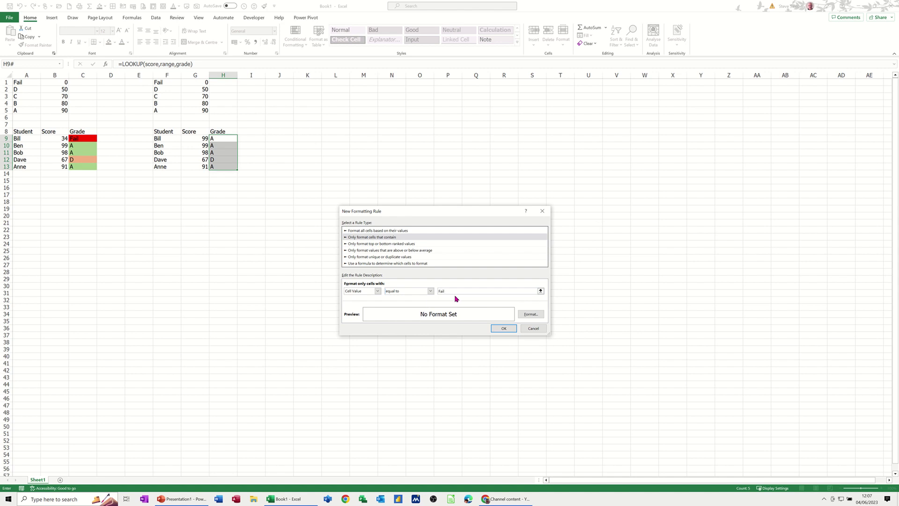
click(529, 315)
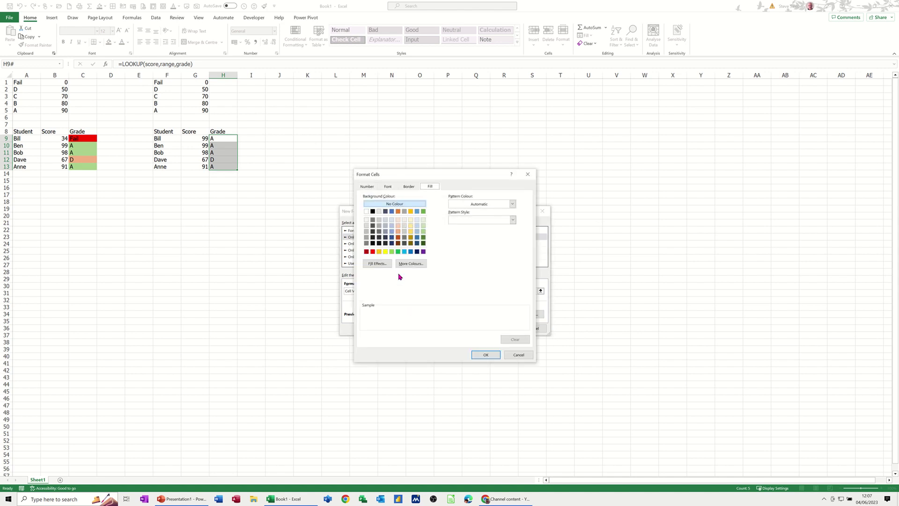
click(373, 253)
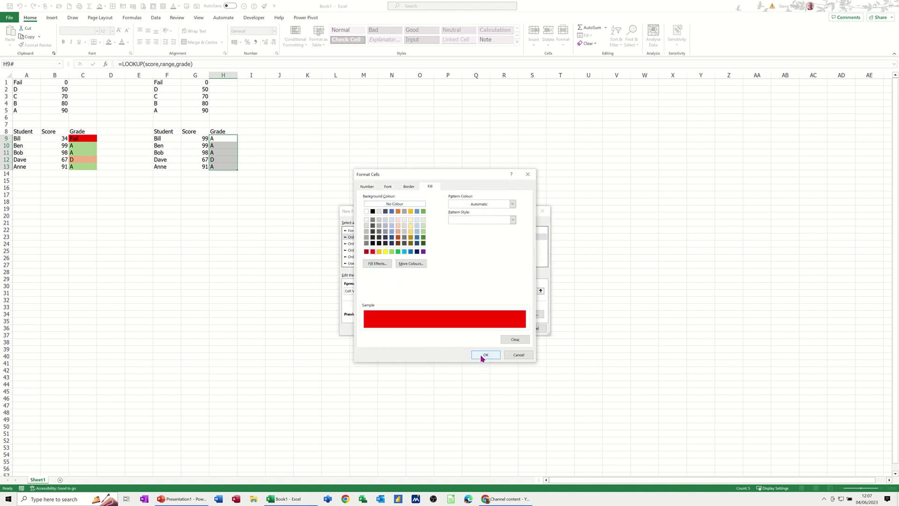
click(485, 355)
click(502, 329)
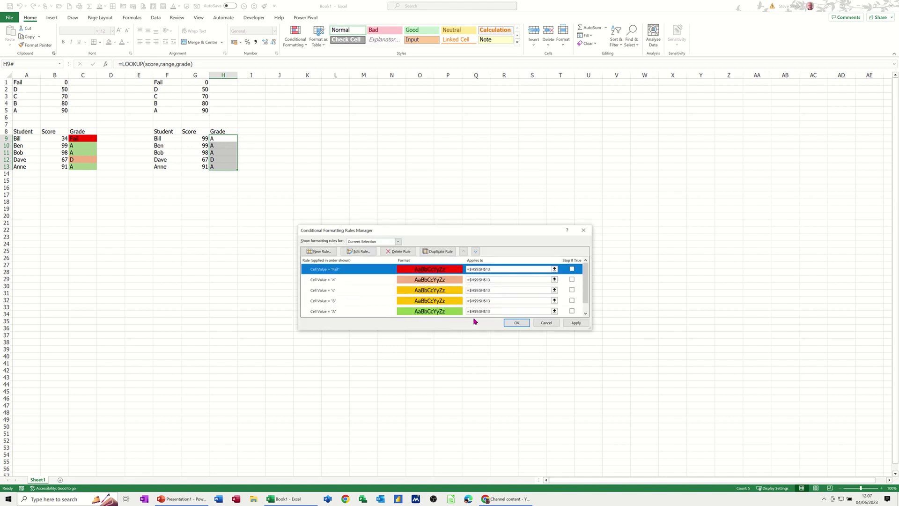
Apply the grade colour rules to H9:H13, then change G9 to 34 and G10 to 23
click(516, 323)
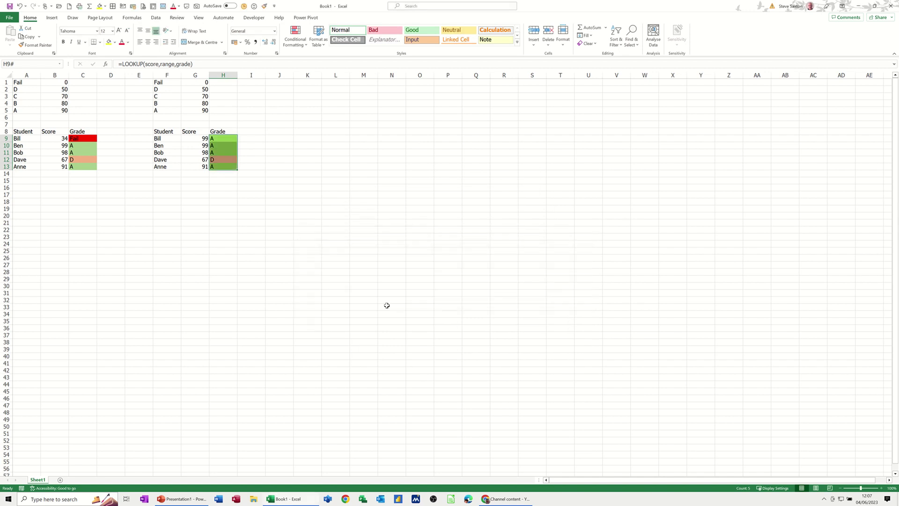
click(192, 138)
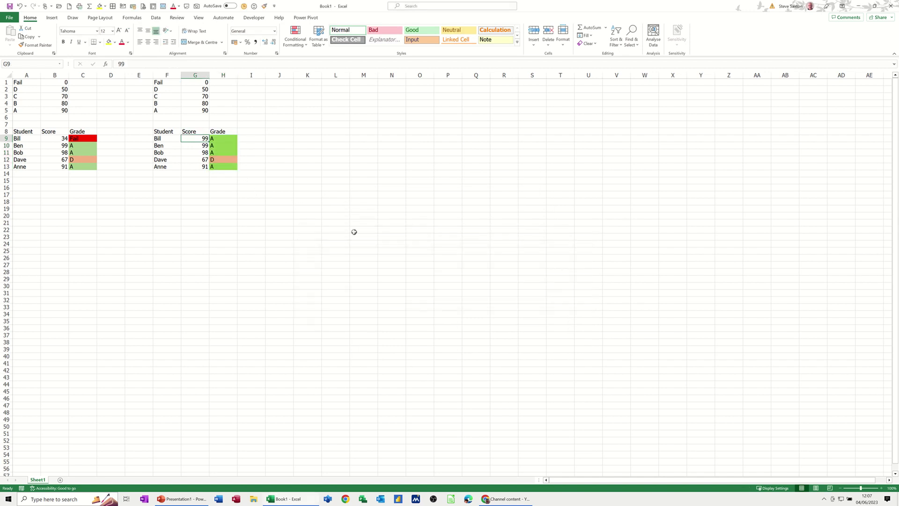
text(34)
click(244, 209)
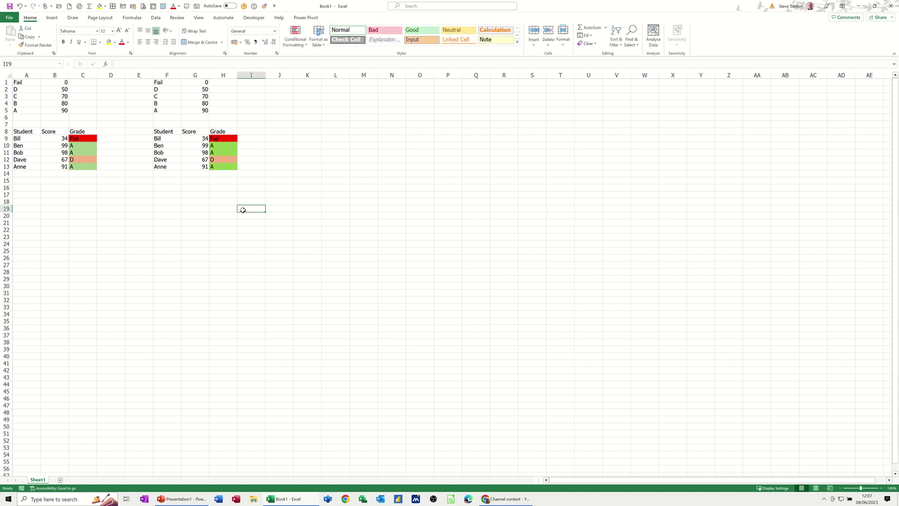
click(205, 145)
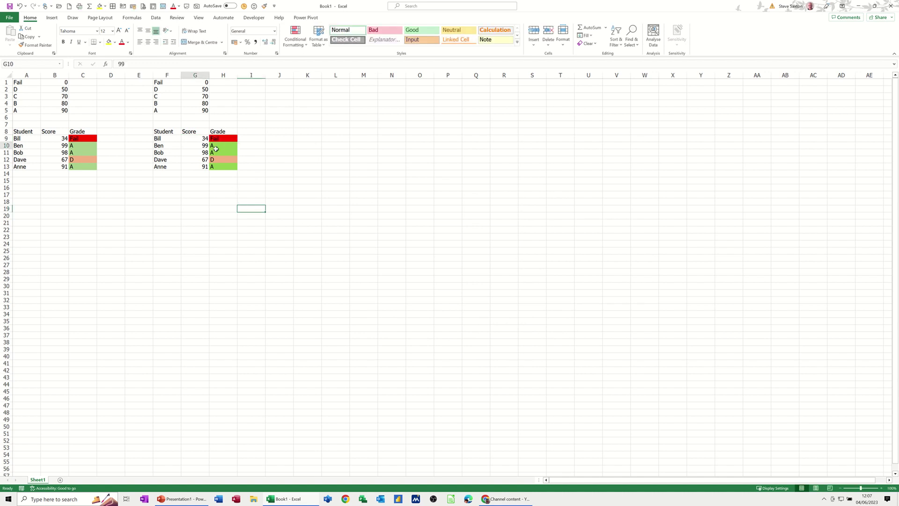
text(23)
click(267, 230)
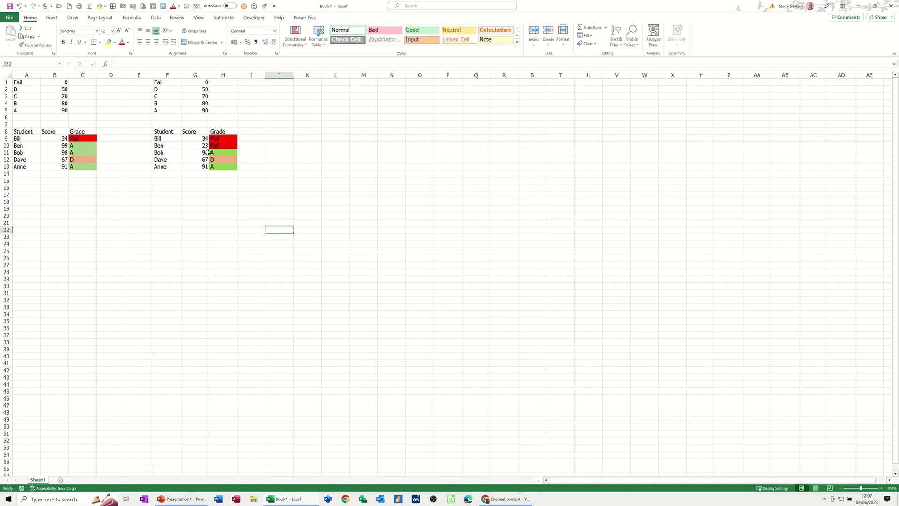